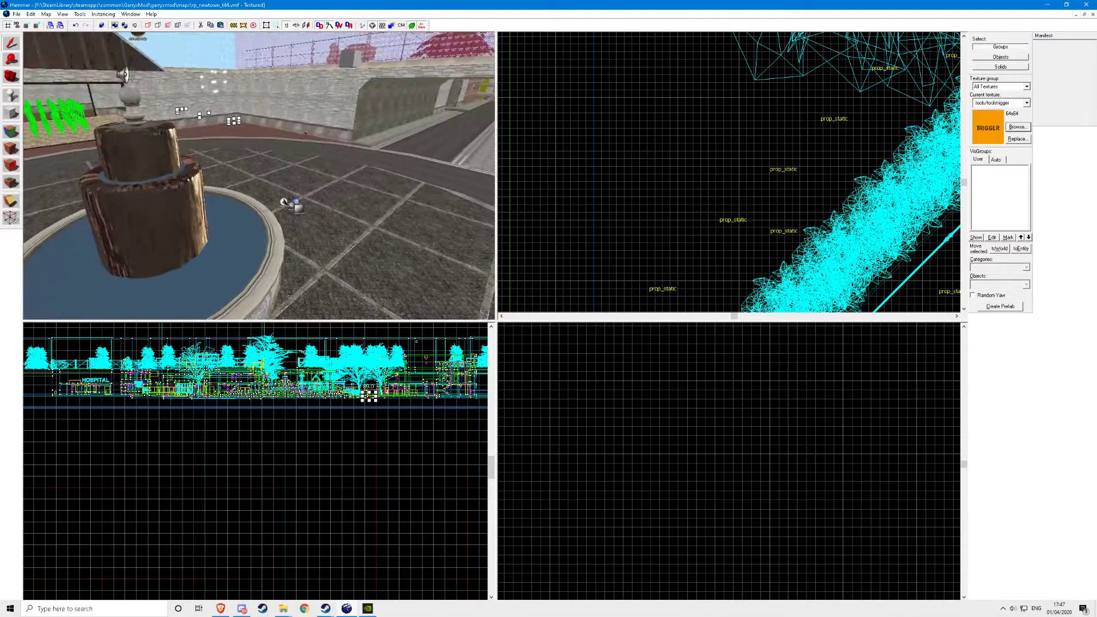
# Create a block brush in the empty space beneath the map, about 1008 units long and 592 units high
pyautogui.press('s')
pyautogui.press('z')
pyautogui.click(10, 117)
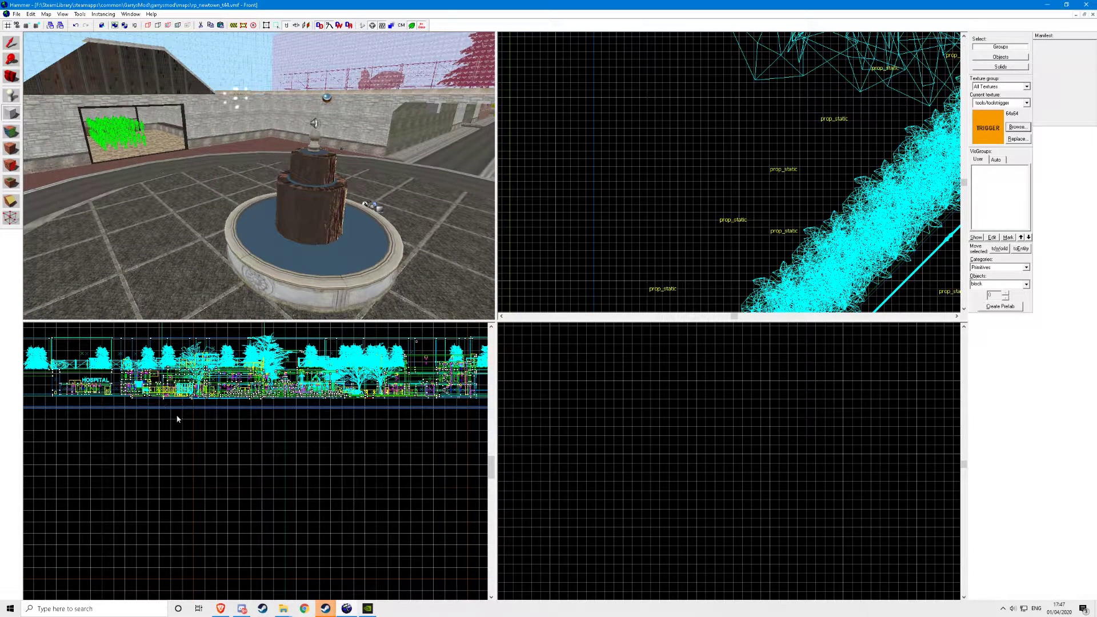
pyautogui.moveTo(181, 424); pyautogui.dragTo(308, 465)
pyautogui.scroll(-5, 210, 427)
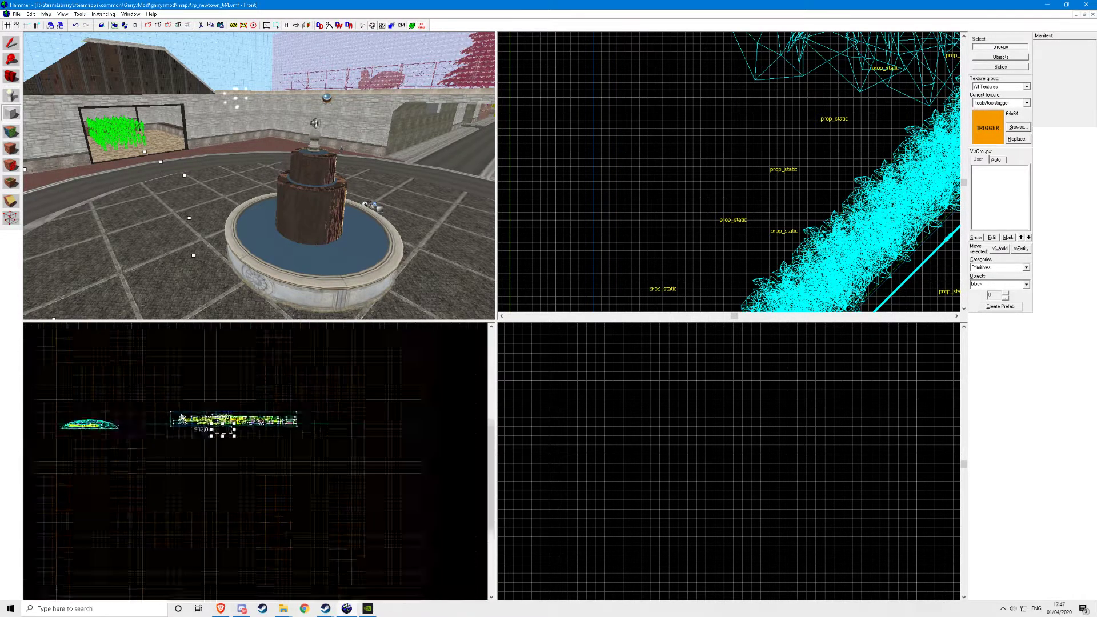
pyautogui.scroll(-12, 633, 426)
pyautogui.scroll(6, 580, 449)
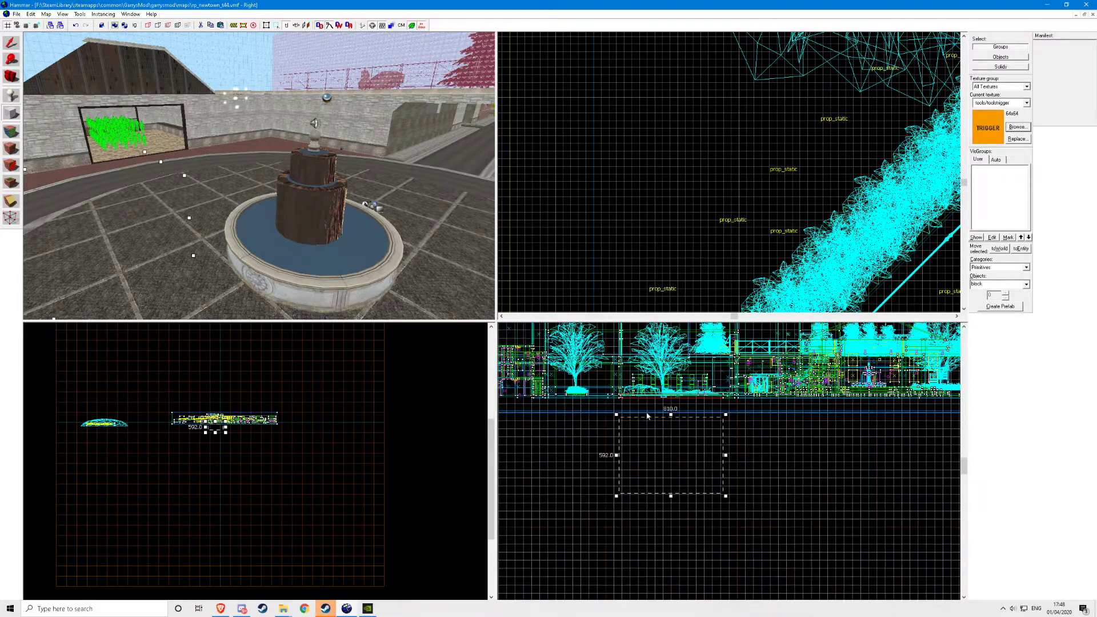
pyautogui.moveTo(725, 455); pyautogui.dragTo(750, 461)
pyautogui.press('Return')
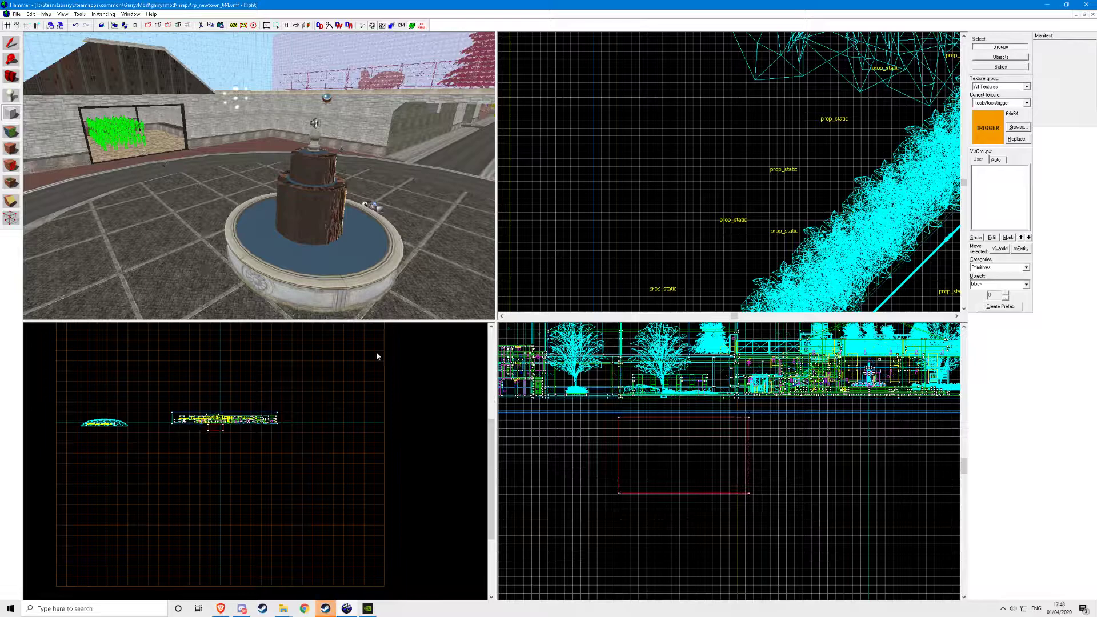
# Find the nodraw texture and apply tools/toolsnodraw to the whole new block
pyautogui.press('z')
pyautogui.press('w')
pyautogui.press('z')
pyautogui.click(1017, 126)
pyautogui.write('nodraw')
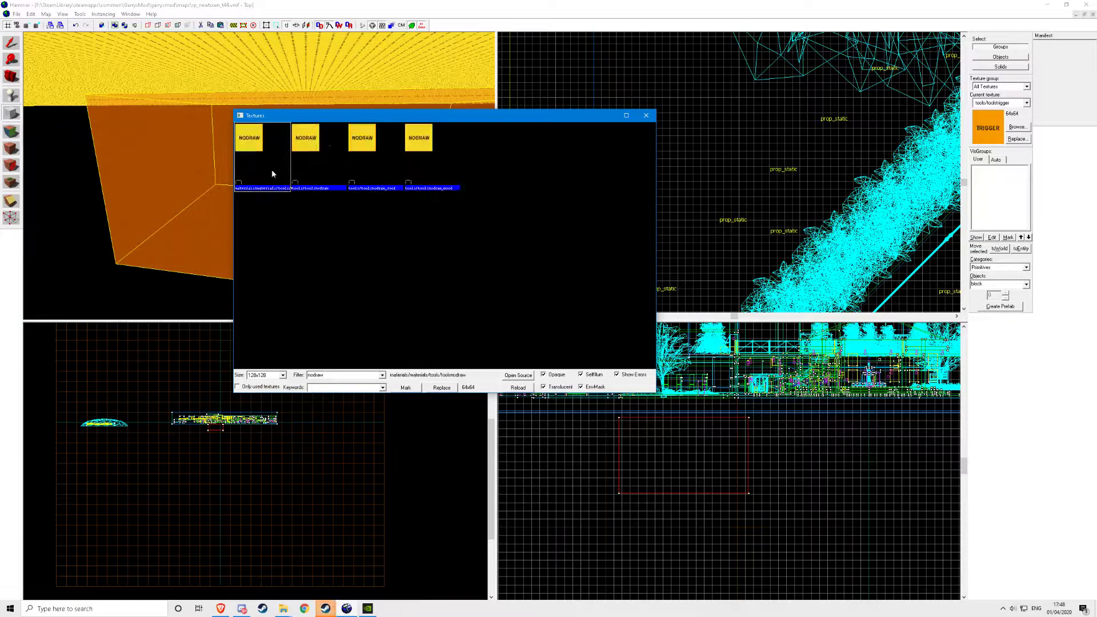
pyautogui.doubleClick(338, 163)
pyautogui.click(15, 156)
# Move the nodraw block further down below the map and hollow it with 32-unit-thick walls
pyautogui.press('w')
pyautogui.press('a')
pyautogui.click(11, 44)
pyautogui.moveTo(248, 135); pyautogui.dragTo(240, 257)
pyautogui.click(79, 14)
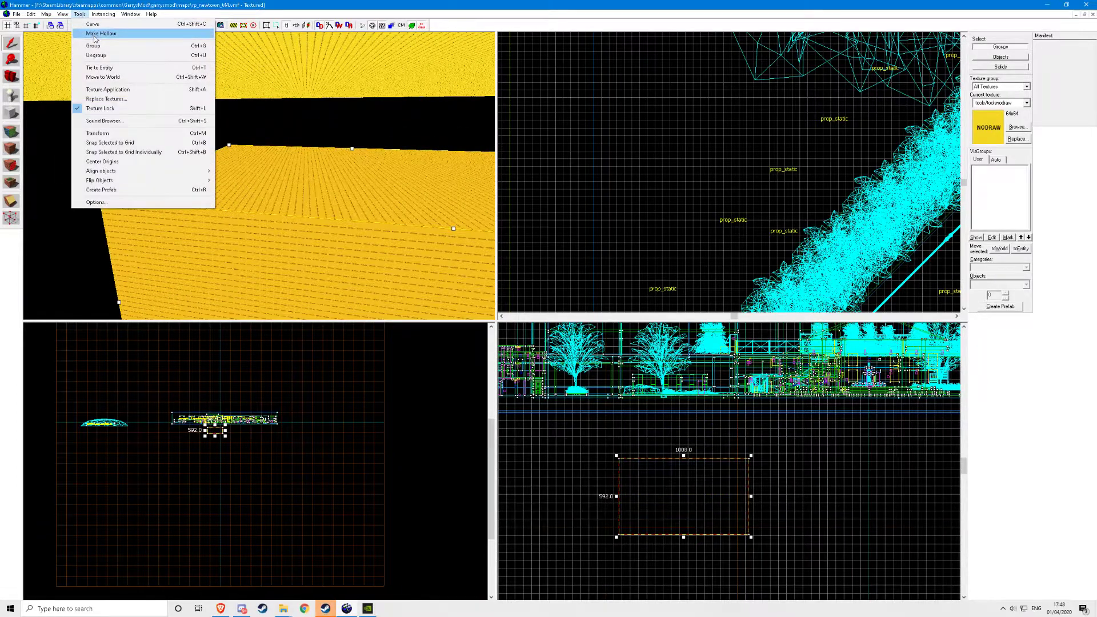
pyautogui.click(97, 34)
pyautogui.write('8')
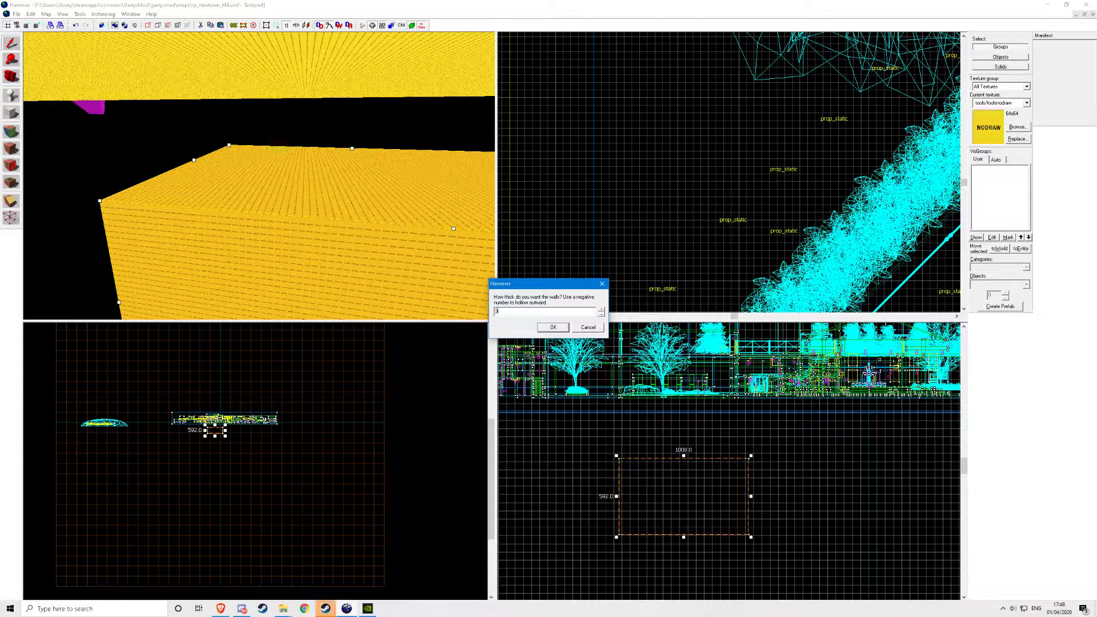
pyautogui.press('Return')
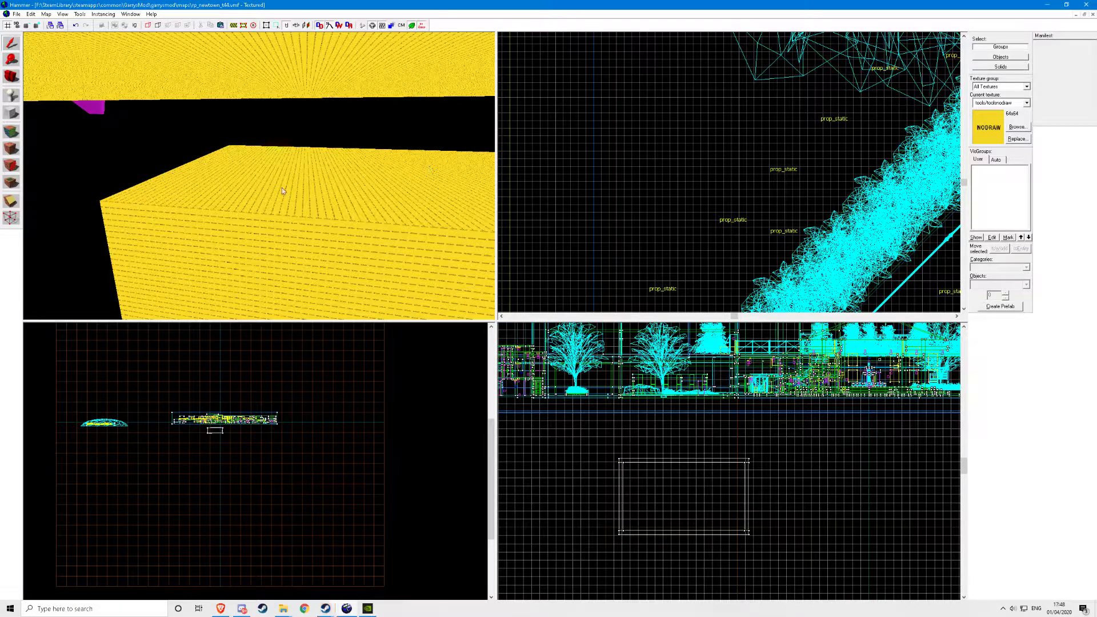
# Texture the floor inside the hollow room with a brown wood plank material found by filtering for wood
pyautogui.press('z')
pyautogui.press('w')
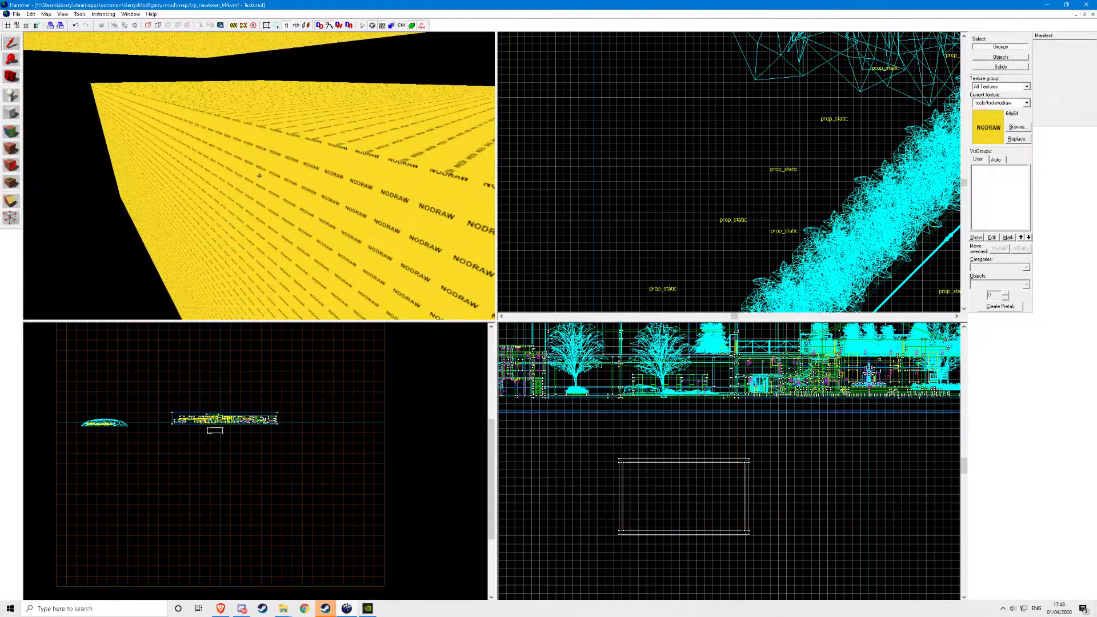
pyautogui.press('w')
pyautogui.press('z')
pyautogui.click(10, 132)
pyautogui.click(534, 342)
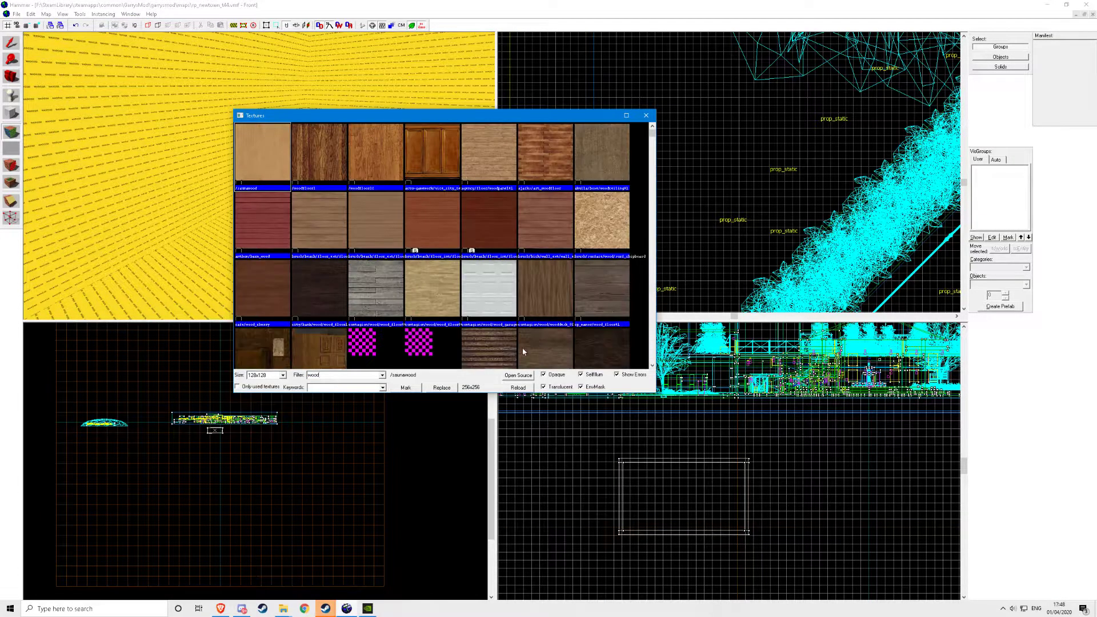
pyautogui.doubleClick(383, 247)
pyautogui.rightClick(329, 245)
# Texture the room's interior walls with agency/wall/brick_white
pyautogui.press('z')
pyautogui.press('z')
pyautogui.click(523, 341)
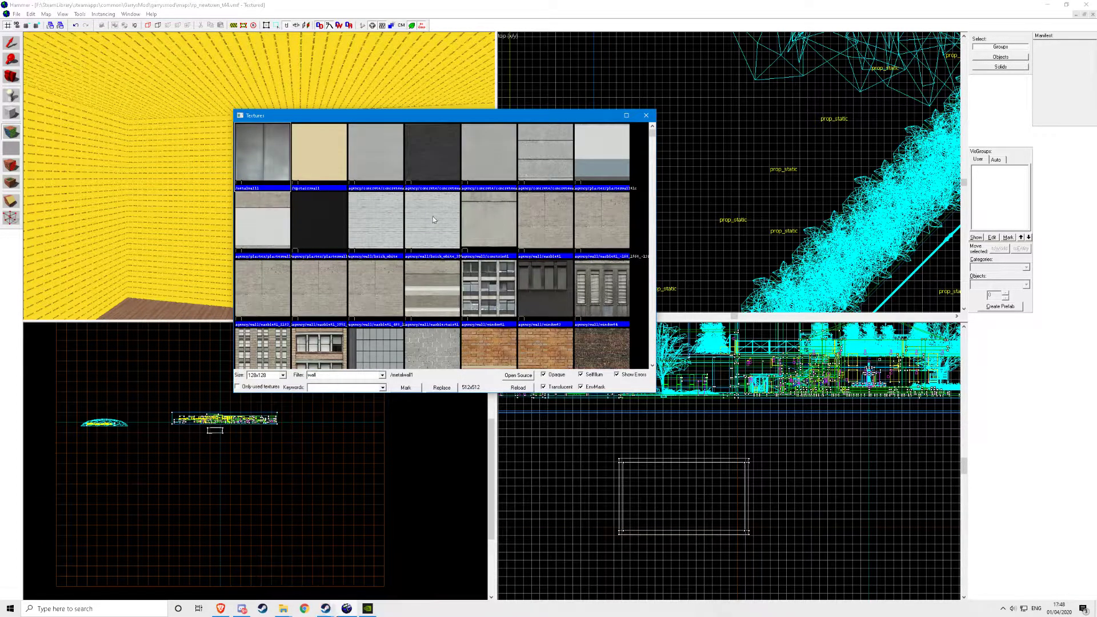
pyautogui.doubleClick(395, 215)
pyautogui.rightClick(244, 208)
pyautogui.press('z')
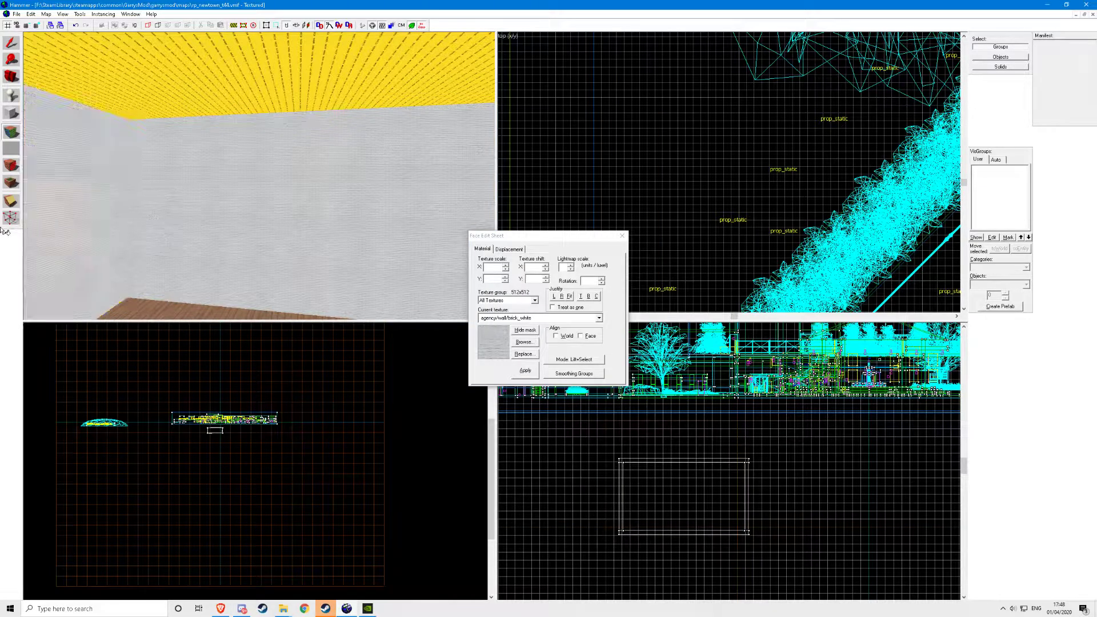
pyautogui.press('z')
pyautogui.rightClick(238, 177)
pyautogui.rightClick(382, 204)
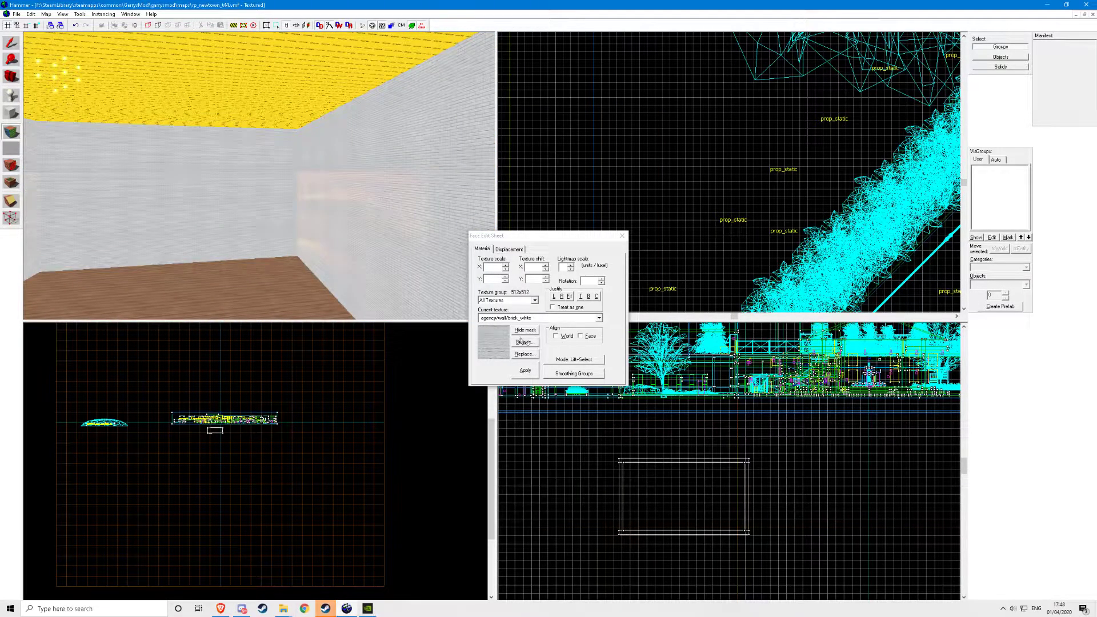
pyautogui.click(524, 341)
pyautogui.press('BackSpace')
pyautogui.write('ro')
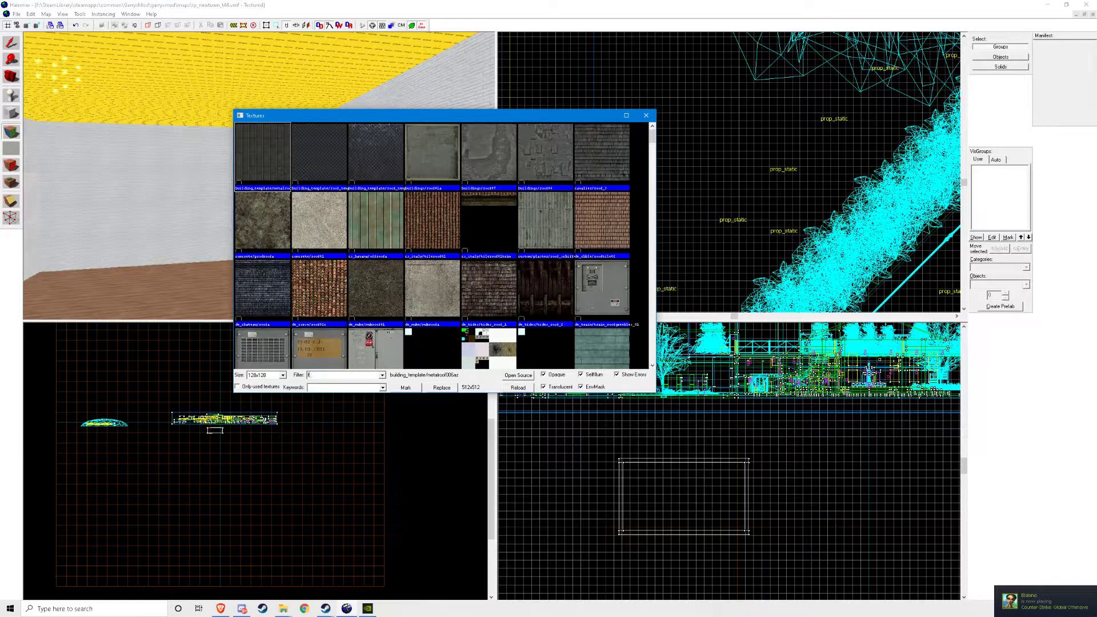
pyautogui.write('loor')
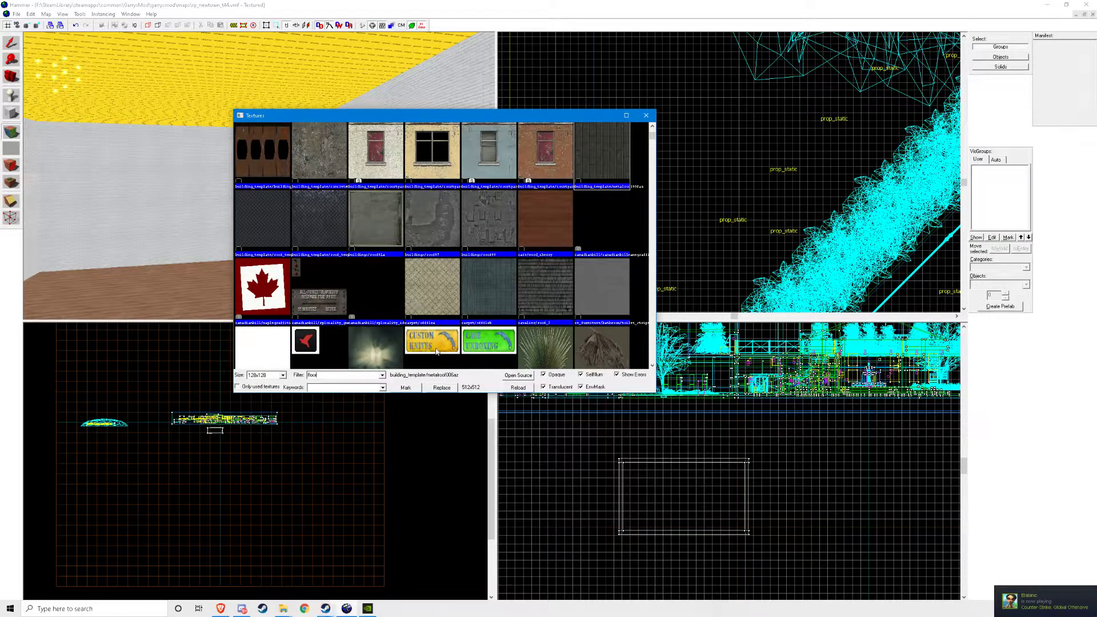
pyautogui.click(426, 169)
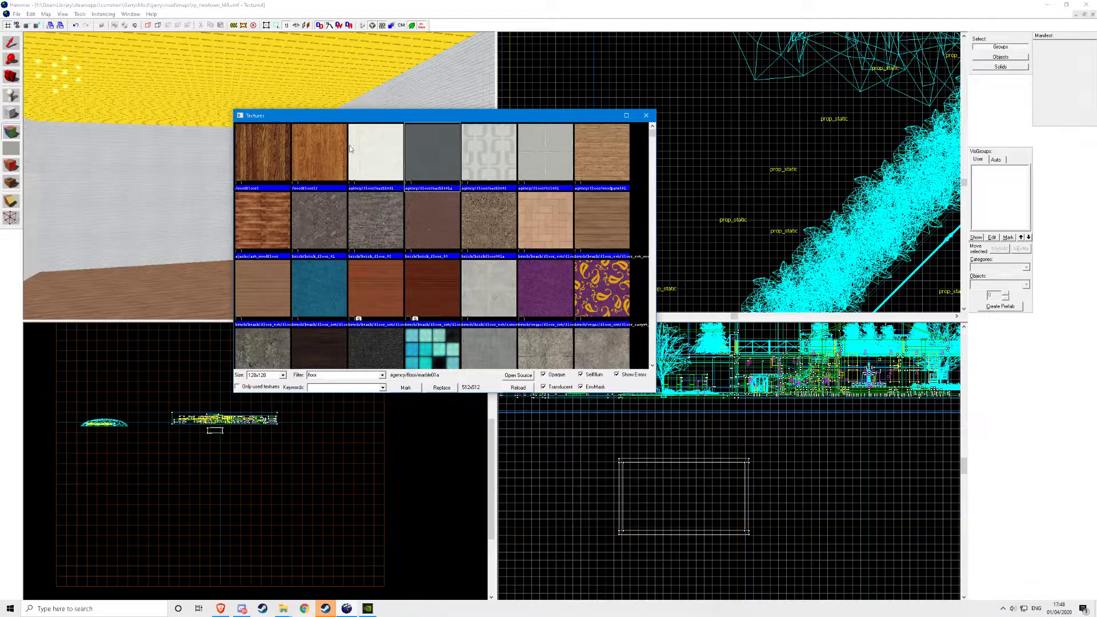
pyautogui.doubleClick(356, 149)
pyautogui.click(430, 162)
pyautogui.click(524, 341)
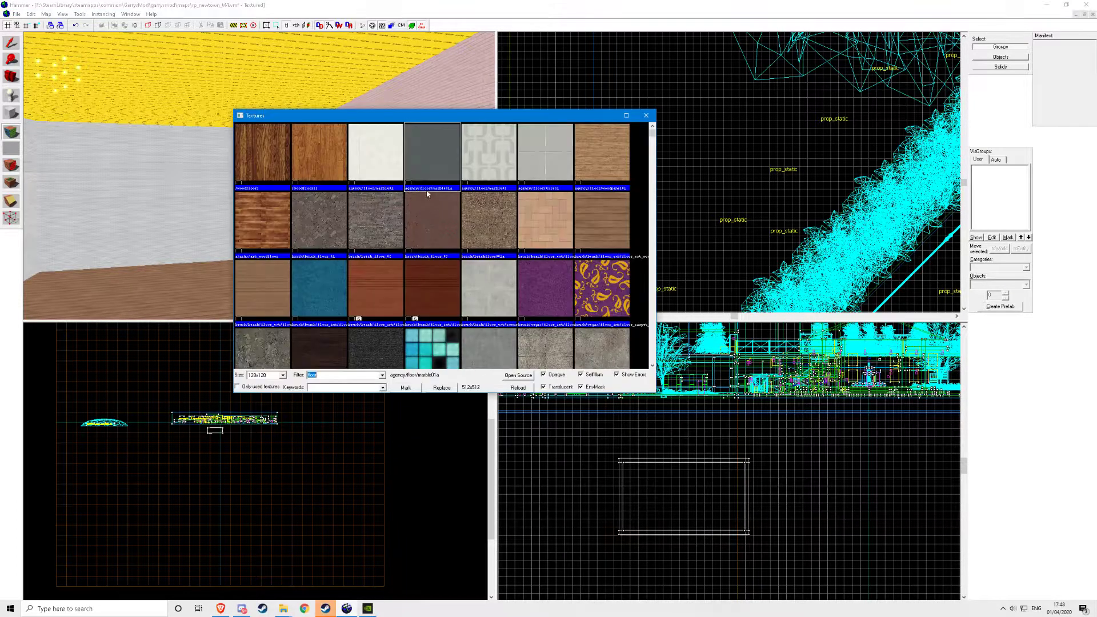
pyautogui.click(646, 115)
pyautogui.click(239, 90)
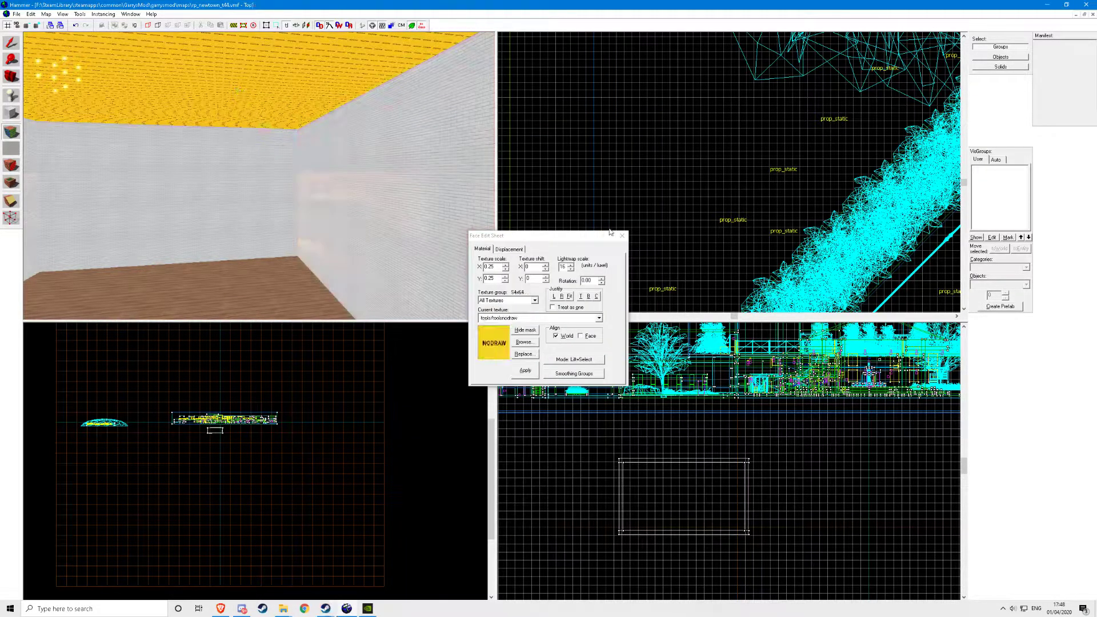
pyautogui.click(621, 236)
# Duplicate the ceiling as an individual solid just below the original and thin the lower copy to 8 units
pyautogui.click(322, 91)
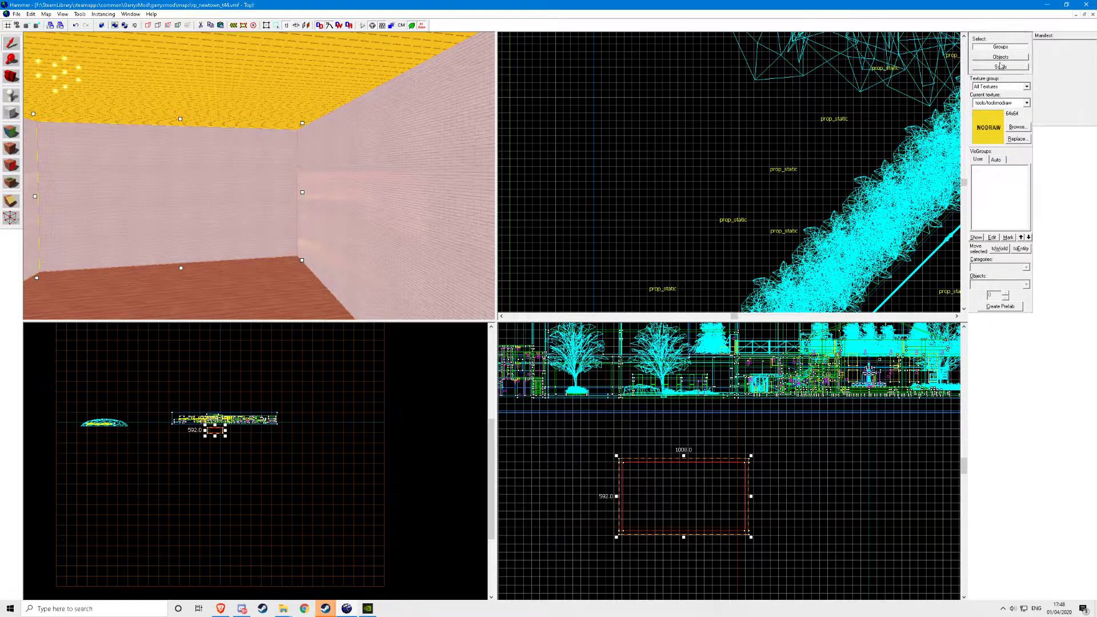
pyautogui.press('d')
pyautogui.click(316, 254)
pyautogui.press('a')
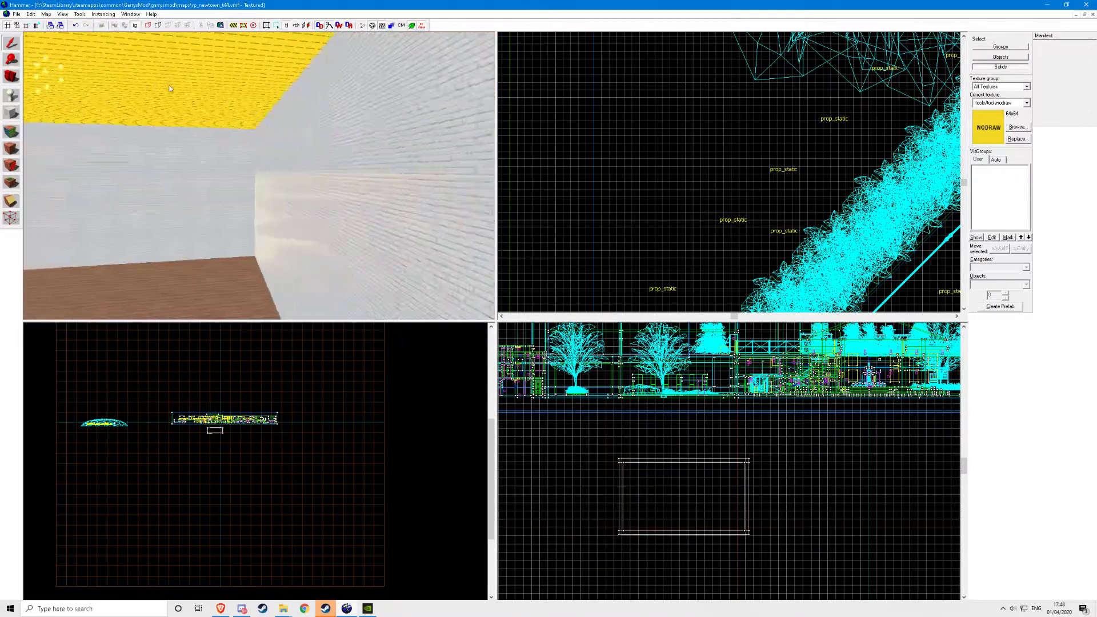
pyautogui.click(212, 101)
pyautogui.scroll(5, 704, 573)
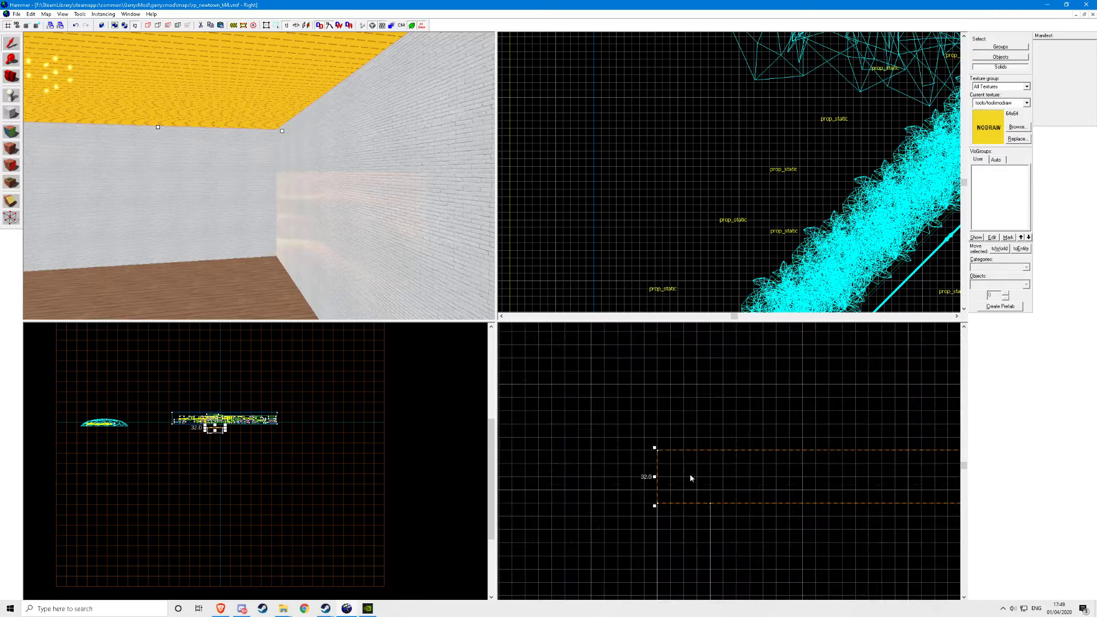
pyautogui.scroll(-1, 650, 468)
pyautogui.moveTo(648, 463); pyautogui.dragTo(648, 496)
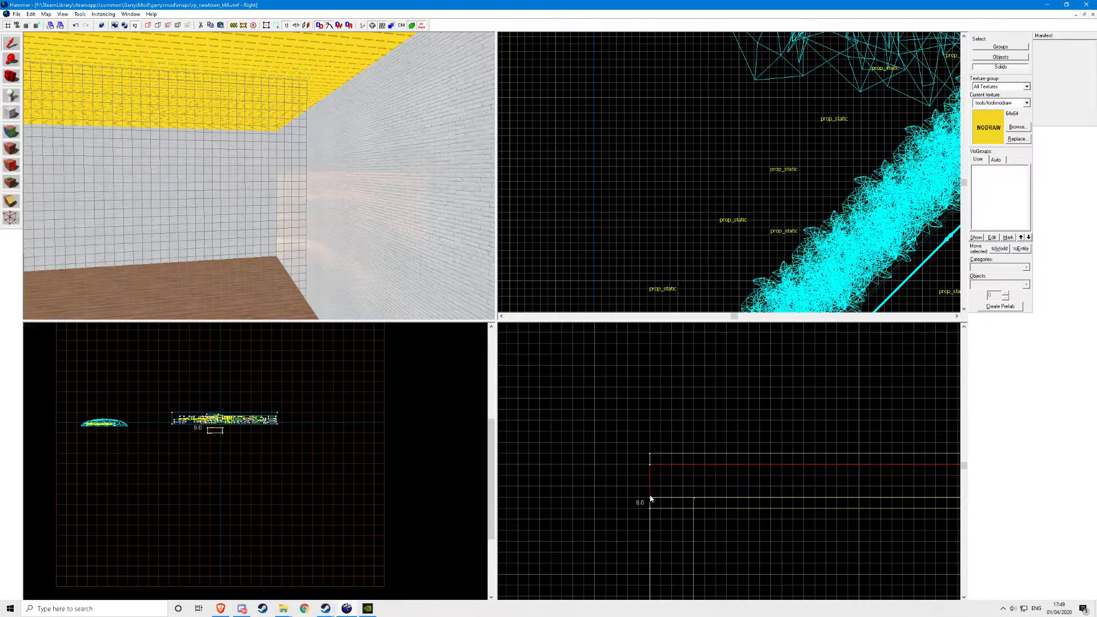
# Filter the textures for glass and apply a dark framed rp_danktown glass window texture to the thin lower ceiling
pyautogui.click(1022, 127)
pyautogui.write('glass')
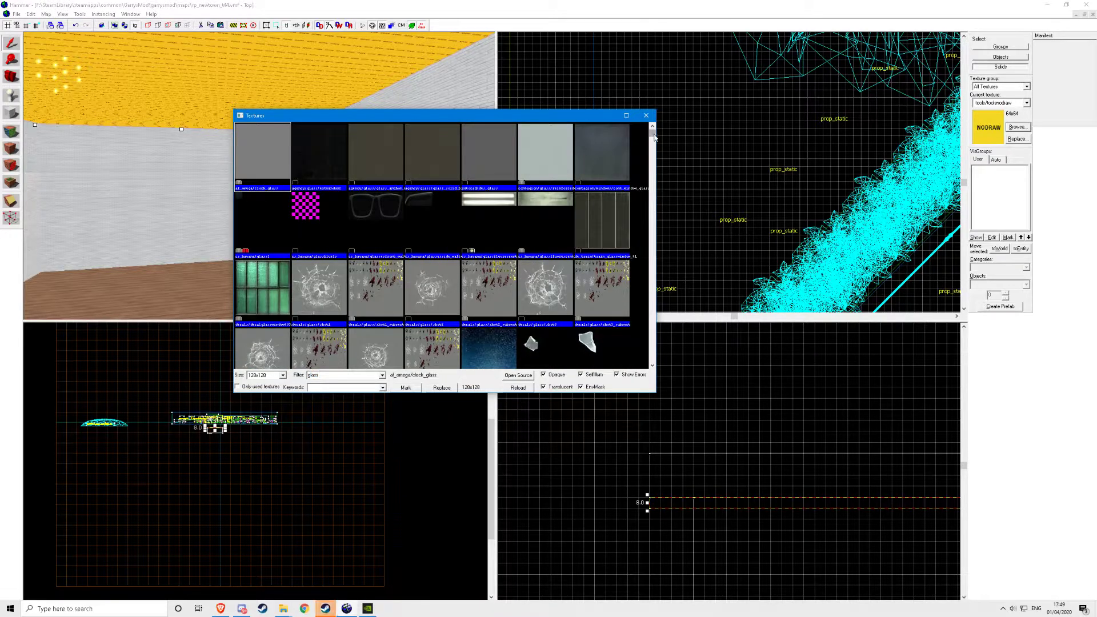
pyautogui.scroll(-2, 654, 151)
pyautogui.scroll(-10, 654, 155)
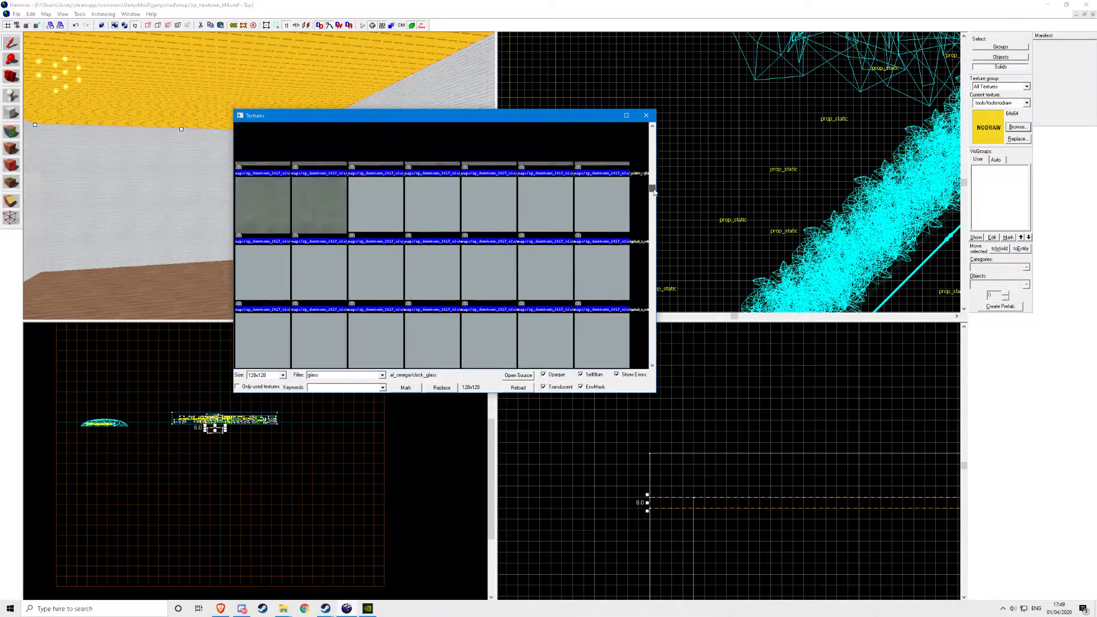
pyautogui.scroll(5, 378, 252)
pyautogui.scroll(-3, 365, 266)
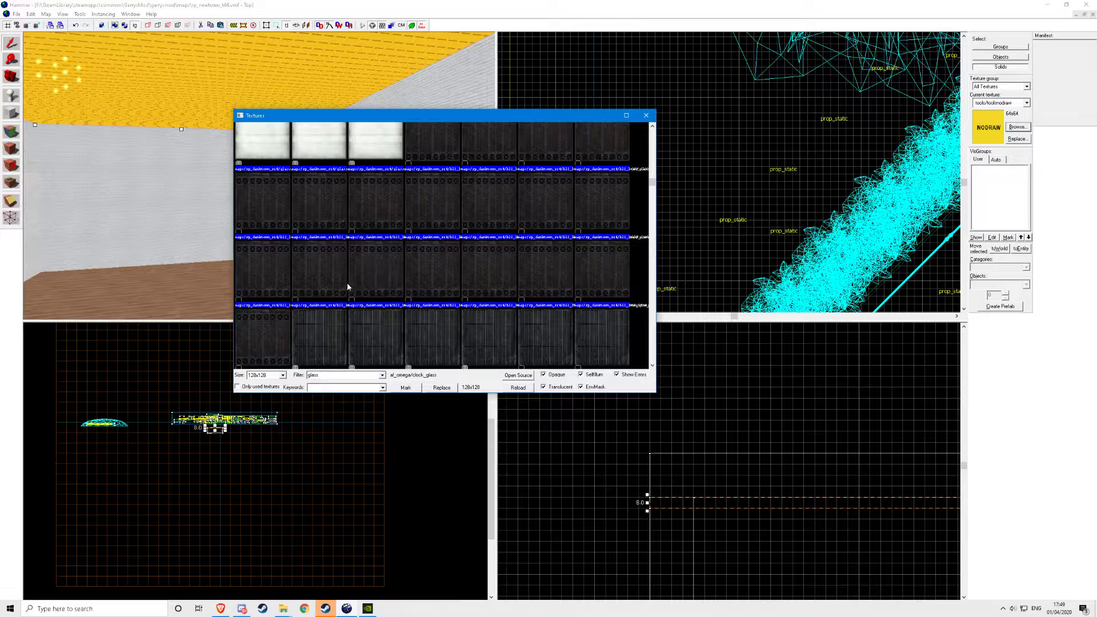
pyautogui.scroll(3, 353, 285)
pyautogui.scroll(-3, 357, 283)
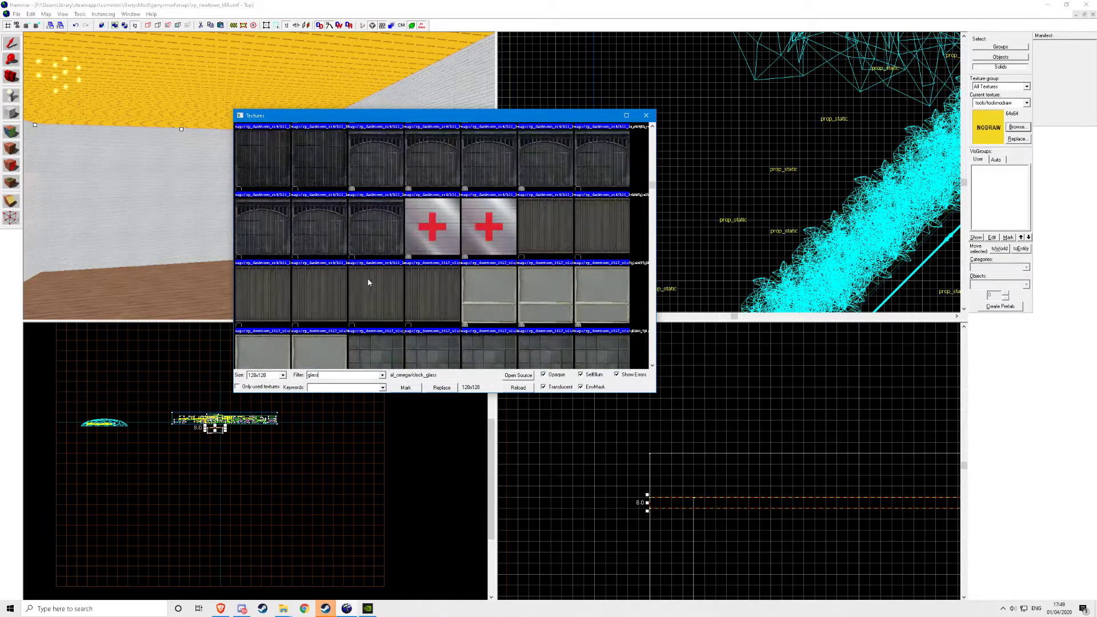
pyautogui.scroll(1, 377, 229)
pyautogui.doubleClick(309, 173)
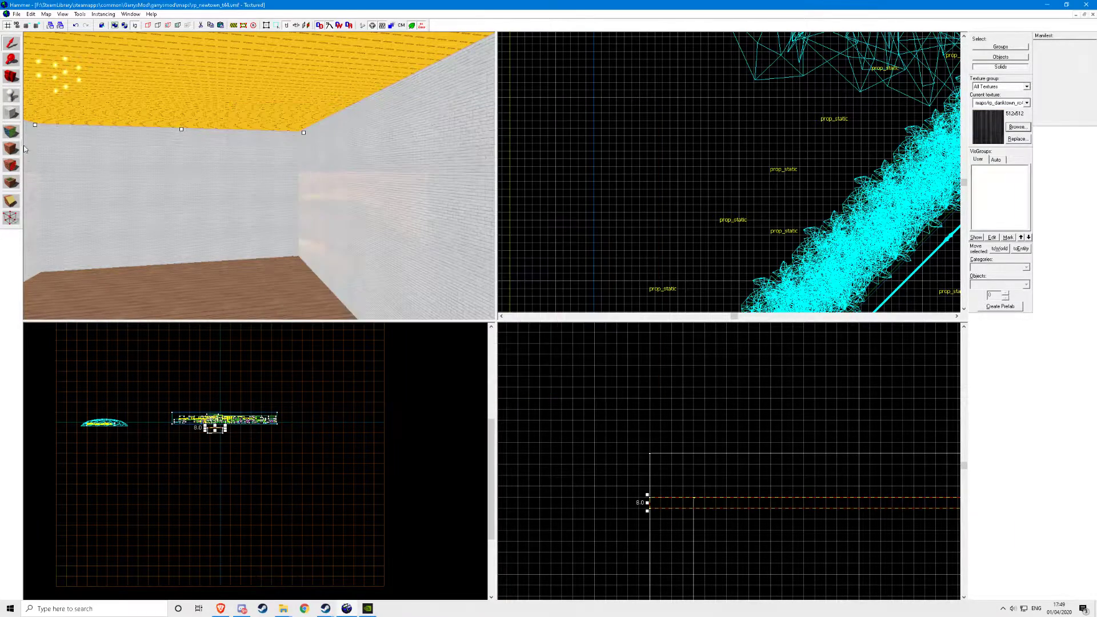
pyautogui.click(14, 151)
pyautogui.press('s')
pyautogui.click(200, 206)
pyautogui.press('z')
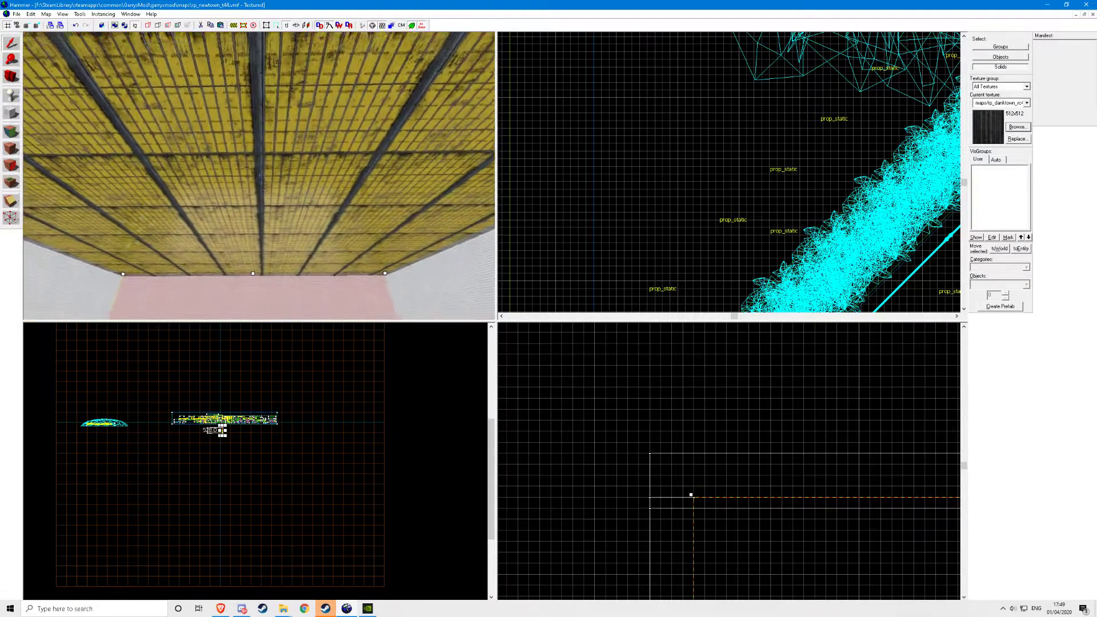
# Apply the tools/toolsskybox texture to the 32-unit solid above the glass ceiling
pyautogui.press('z')
pyautogui.click(283, 151)
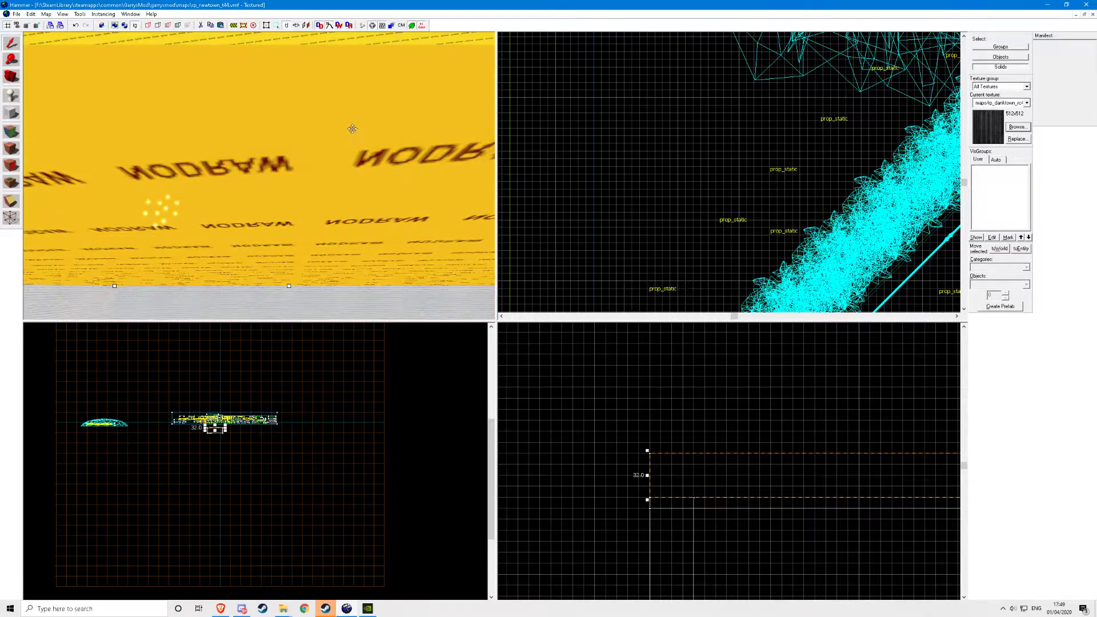
pyautogui.click(1027, 127)
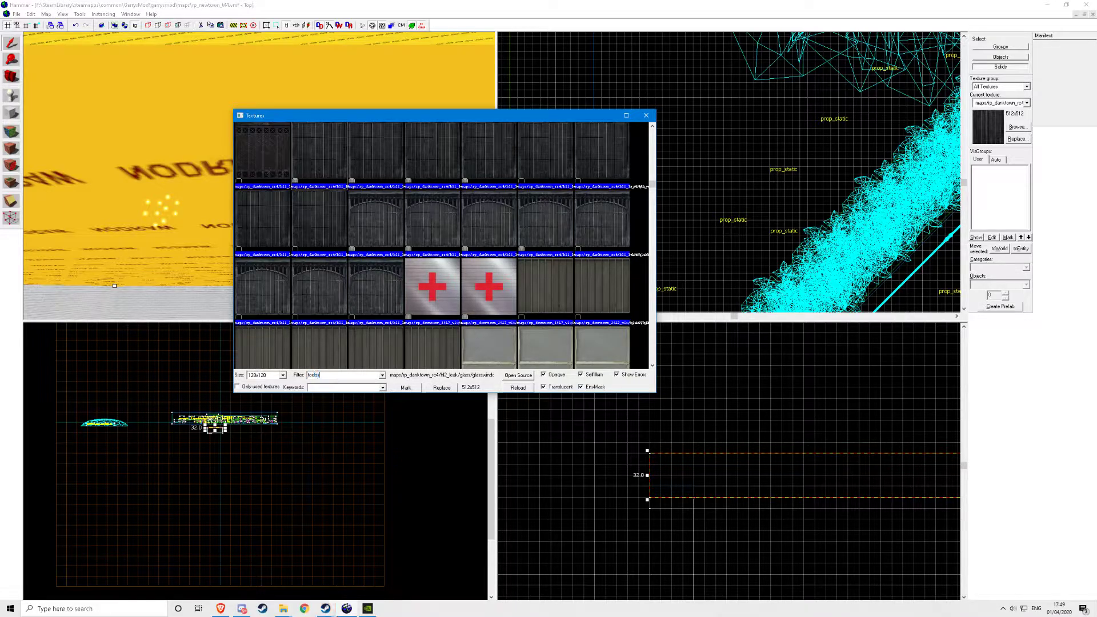
pyautogui.doubleClick(336, 160)
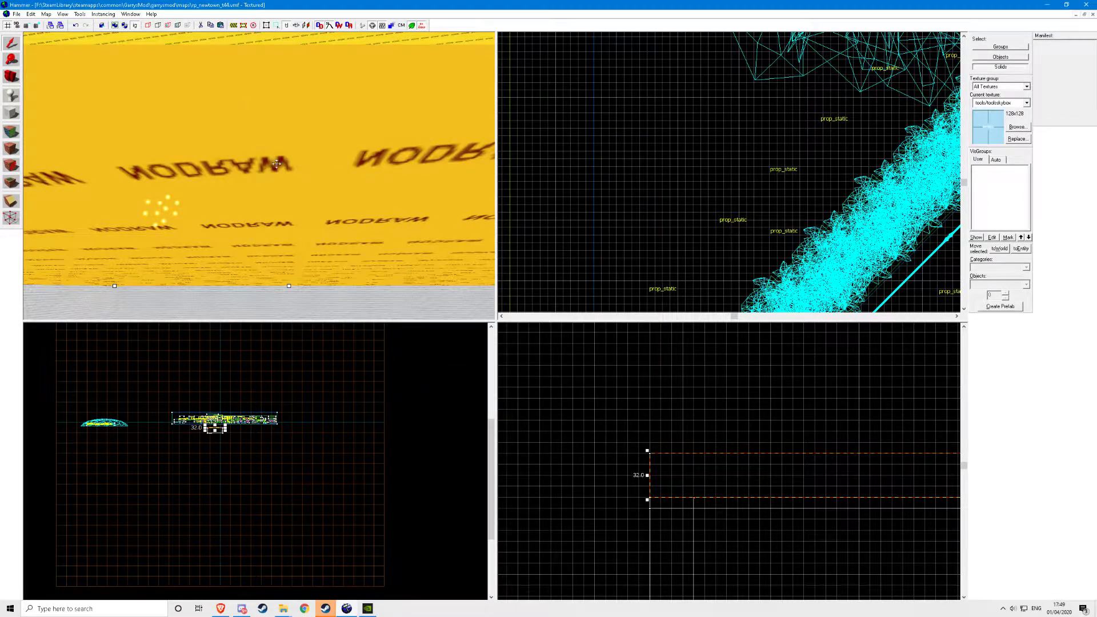
pyautogui.click(11, 149)
pyautogui.press('s')
pyautogui.click(280, 269)
pyautogui.press('z')
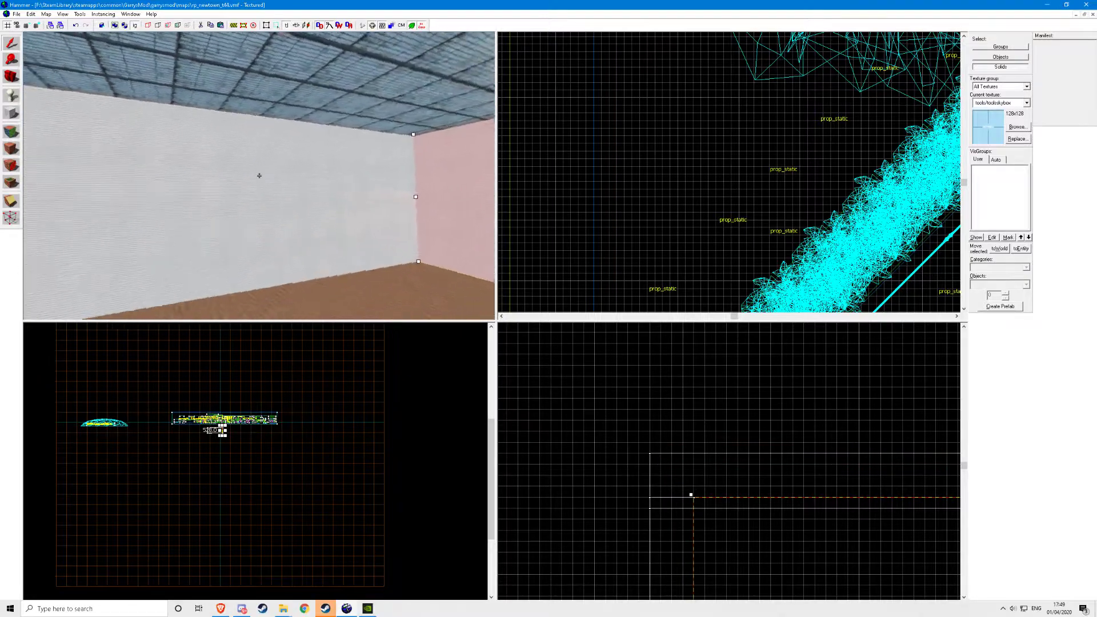
# Place an info_player_start entity on the wood floor near the far end of the room
pyautogui.click(15, 101)
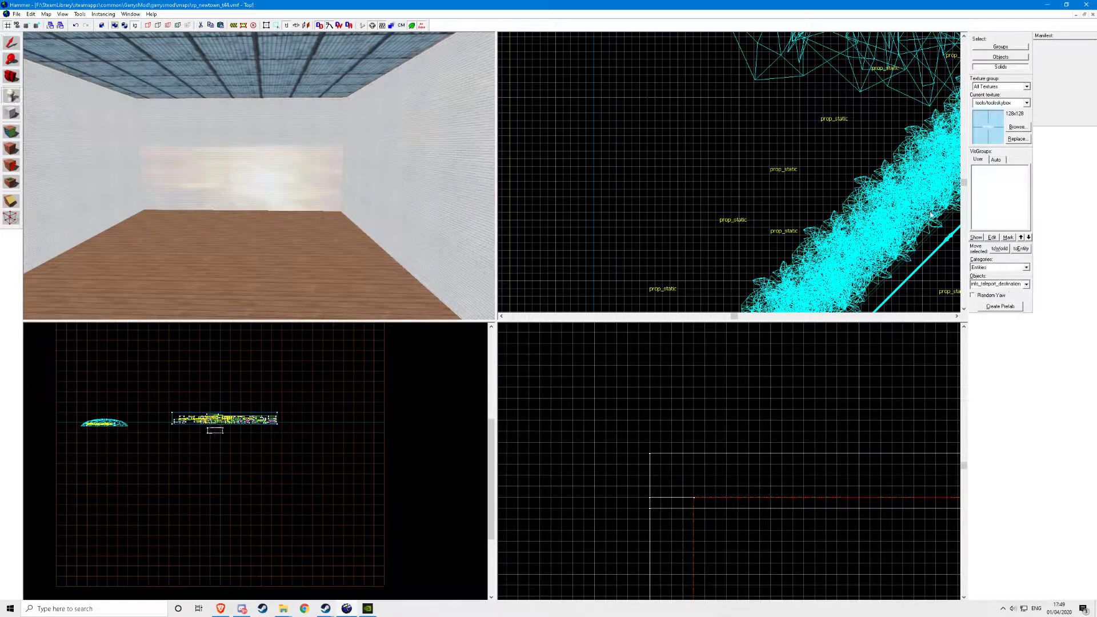
pyautogui.write('info_pl')
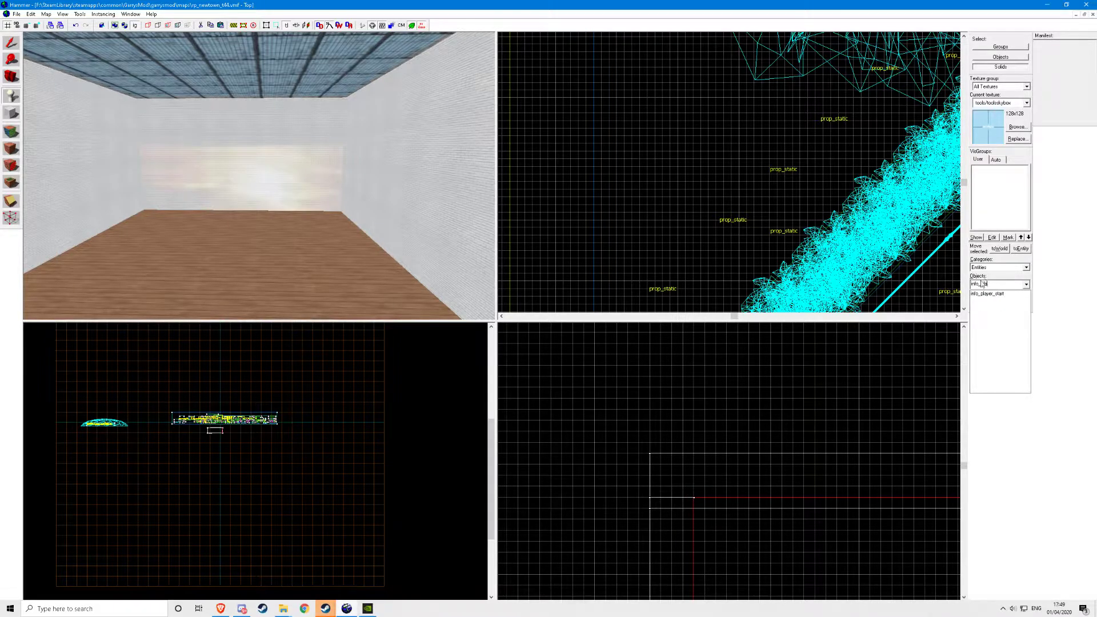
pyautogui.click(994, 293)
pyautogui.press('z')
pyautogui.press('z')
pyautogui.click(301, 178)
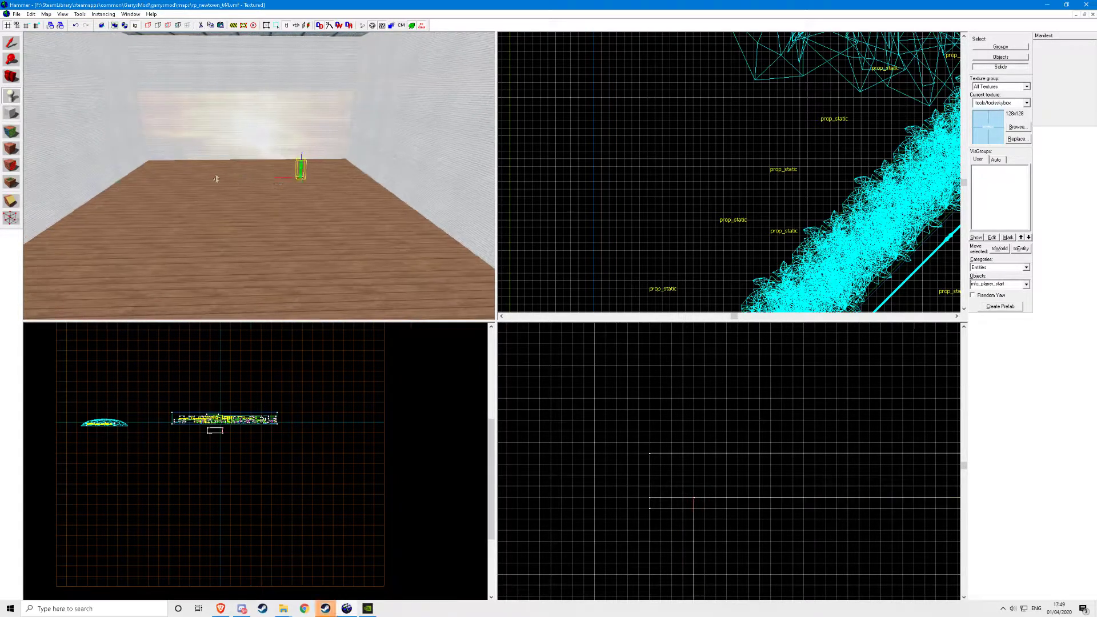
# Place several more info_player_start entities spread across the wood floor of the room
pyautogui.click(206, 178)
pyautogui.press('s')
pyautogui.click(293, 214)
pyautogui.click(201, 214)
pyautogui.click(331, 239)
pyautogui.click(219, 276)
pyautogui.press('z')
pyautogui.press('z')
pyautogui.click(344, 264)
pyautogui.click(215, 260)
pyautogui.press('z')
pyautogui.press('z')
pyautogui.click(348, 227)
pyautogui.press('z')
pyautogui.press('z')
pyautogui.press('d')
pyautogui.press('w')
# Locate the brick side wall in the top view and outline a 16 by 16 unit pillar block against its inner face
pyautogui.click(11, 43)
pyautogui.press('z')
pyautogui.press('z')
pyautogui.press('s')
pyautogui.click(10, 114)
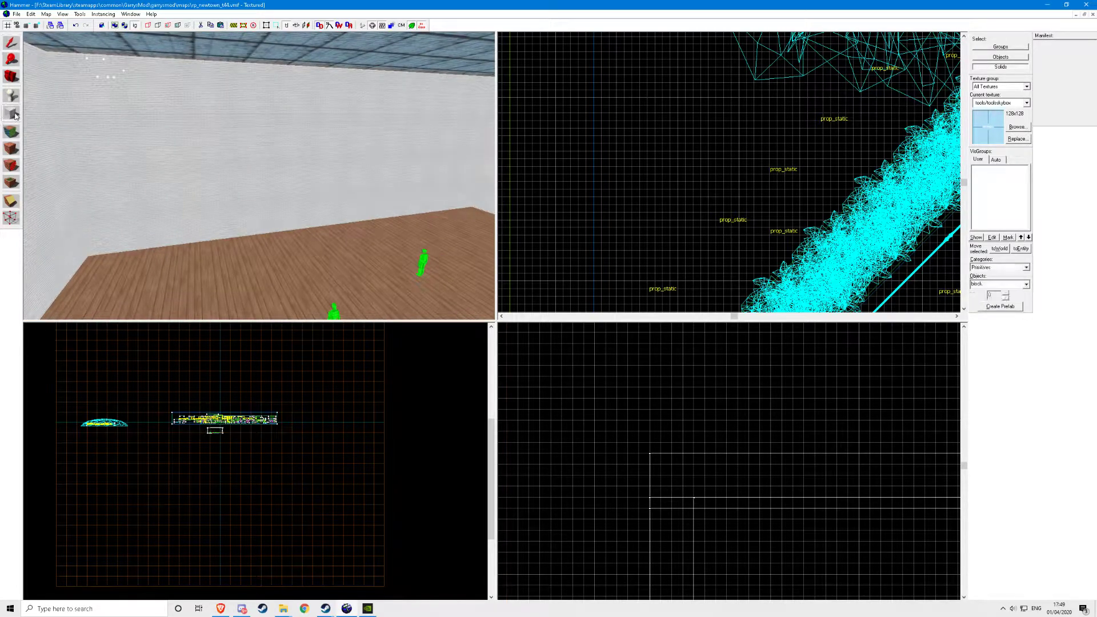
pyautogui.scroll(-4, 674, 127)
pyautogui.scroll(-6, 674, 127)
pyautogui.click(11, 42)
pyautogui.click(224, 177)
pyautogui.scroll(10, 671, 146)
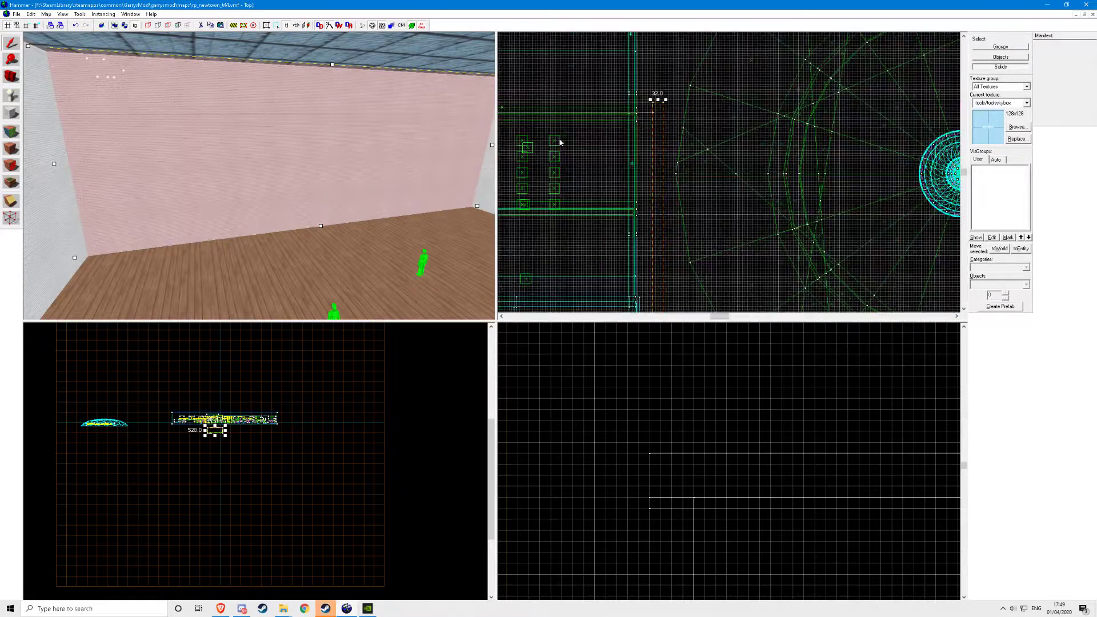
pyautogui.click(54, 190)
pyautogui.click(190, 154)
pyautogui.click(10, 113)
pyautogui.scroll(4, 634, 136)
pyautogui.moveTo(665, 137); pyautogui.dragTo(677, 151)
# Filter the textures for metal, choose the ajacks blackmetal texture, and create the pillar
pyautogui.click(1018, 127)
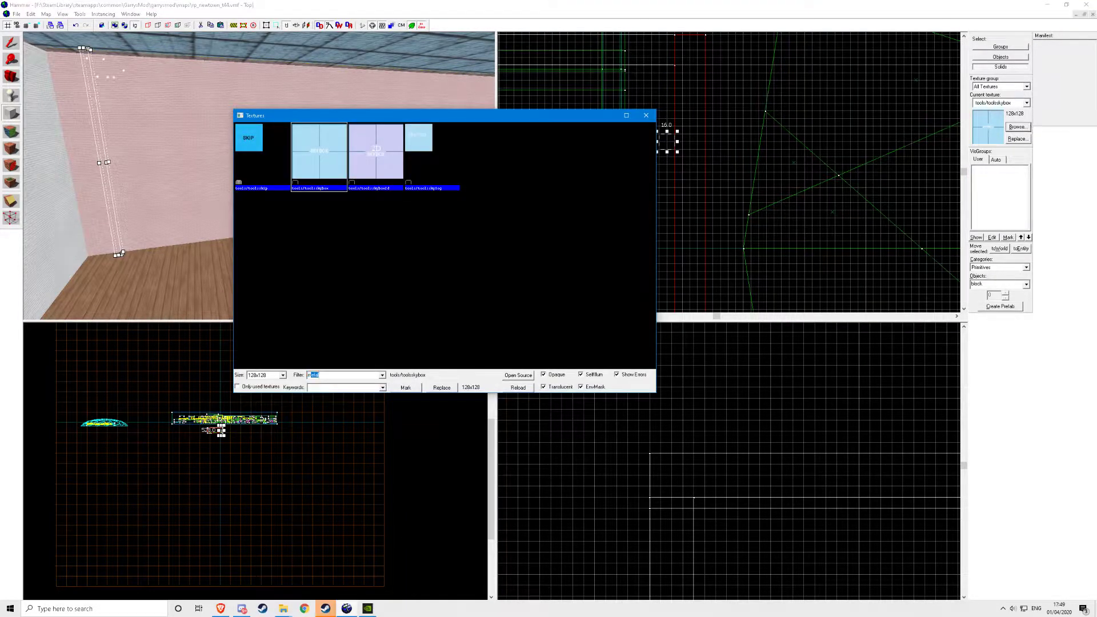
pyautogui.write('metal')
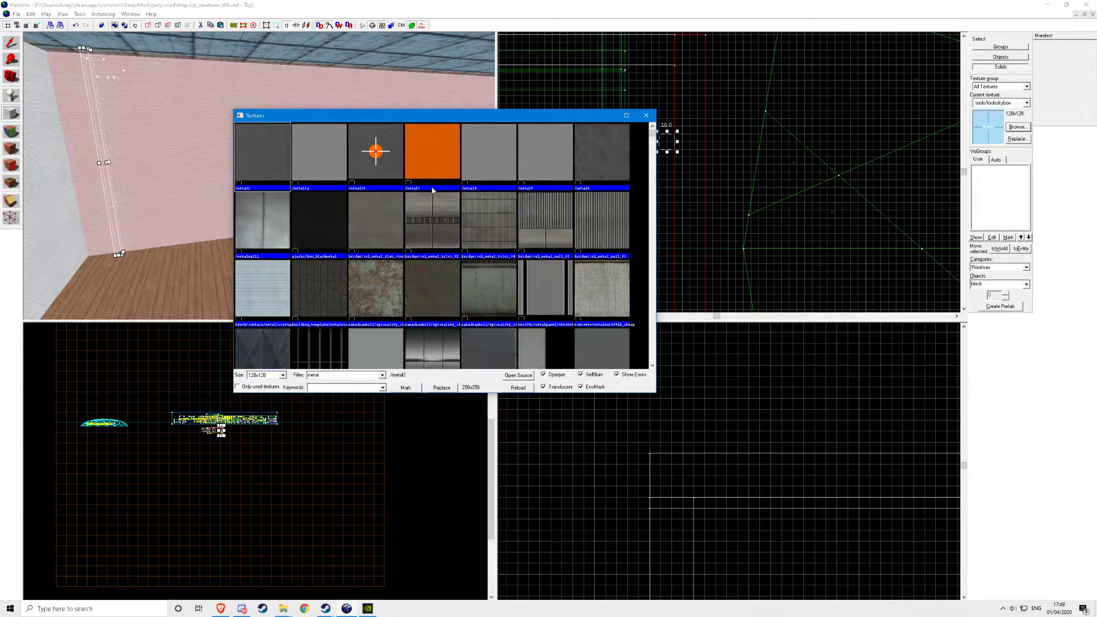
pyautogui.doubleClick(334, 209)
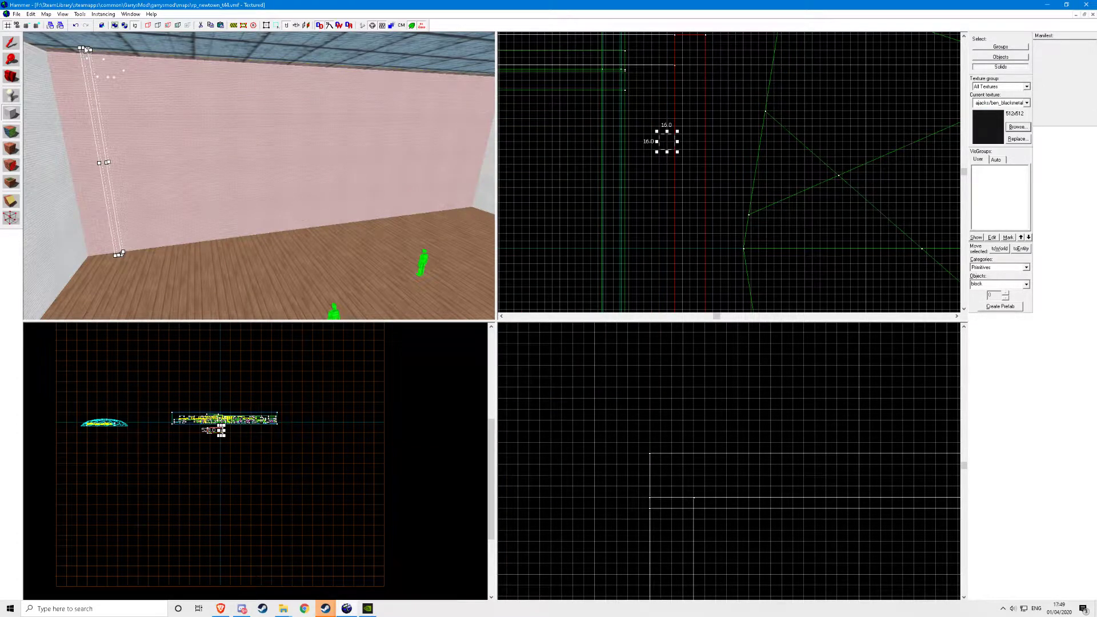
pyautogui.press('Return')
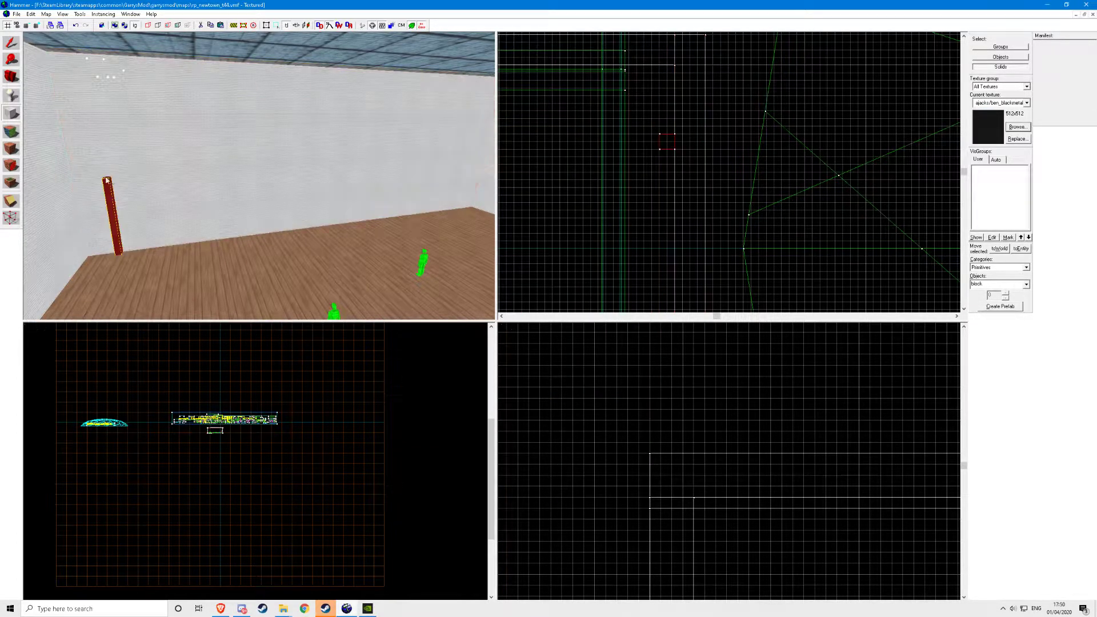
# Duplicate the black pillar along the wall, leaving a 152-unit doorway gap between the two pillars
pyautogui.click(10, 43)
pyautogui.press('z')
pyautogui.press('w')
pyautogui.press('z')
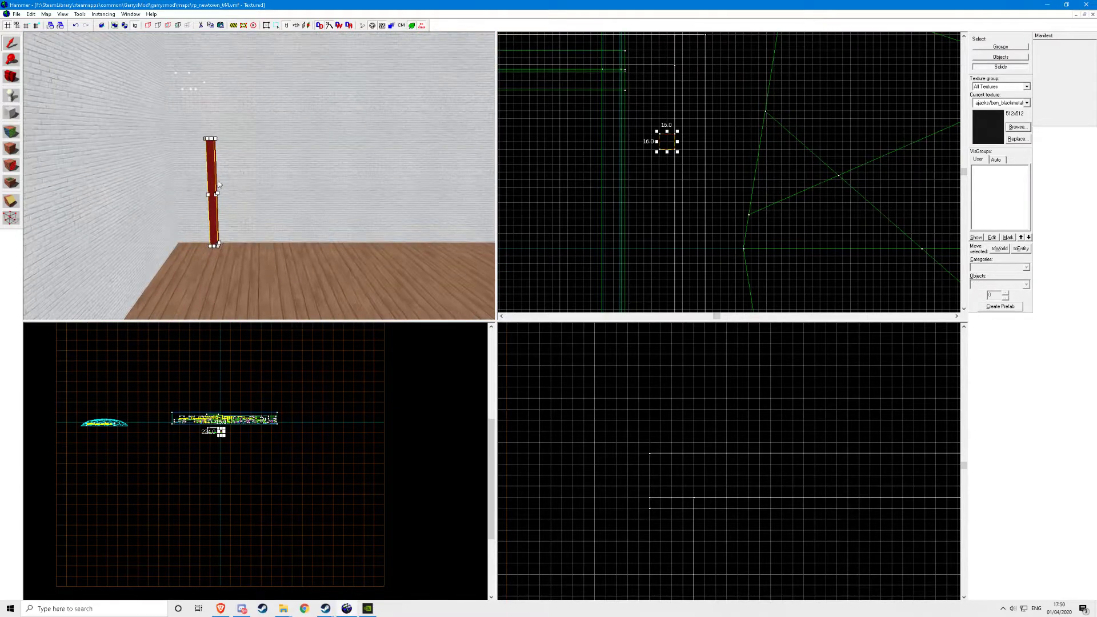
pyautogui.moveTo(217, 183); pyautogui.dragTo(297, 183)
pyautogui.scroll(2, 271, 195)
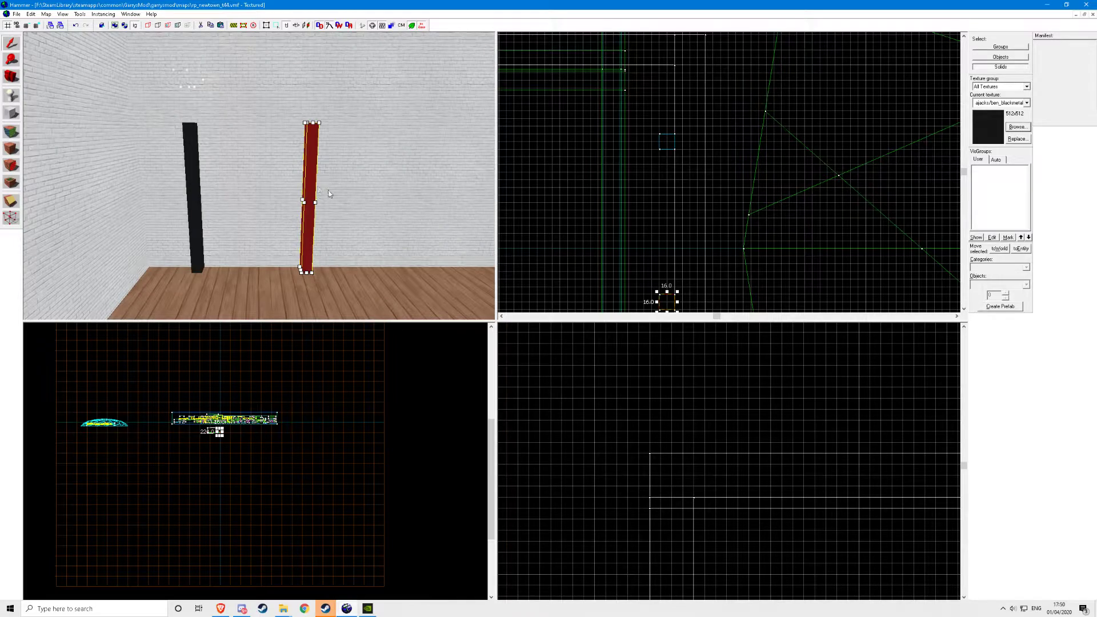
# Paste one copy of the second pillar in place and reshape it into a 152-unit lintel between the pillar tops
pyautogui.hotkey('ctrl', 'shift', 'v')
pyautogui.click(564, 374)
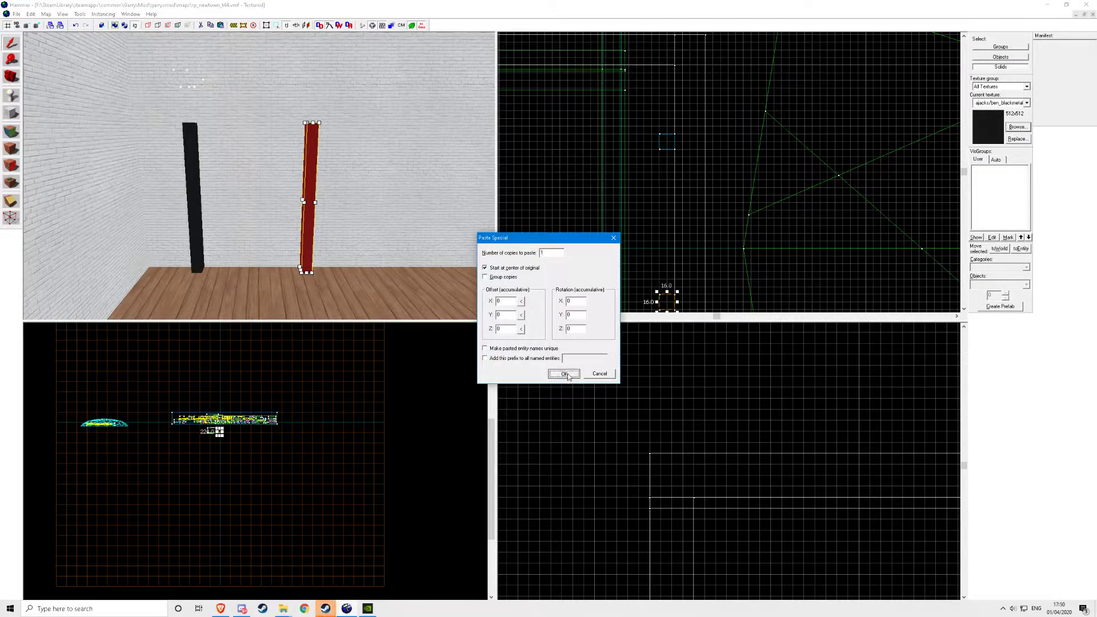
pyautogui.moveTo(301, 268); pyautogui.dragTo(306, 130)
pyautogui.scroll(-3, 314, 166)
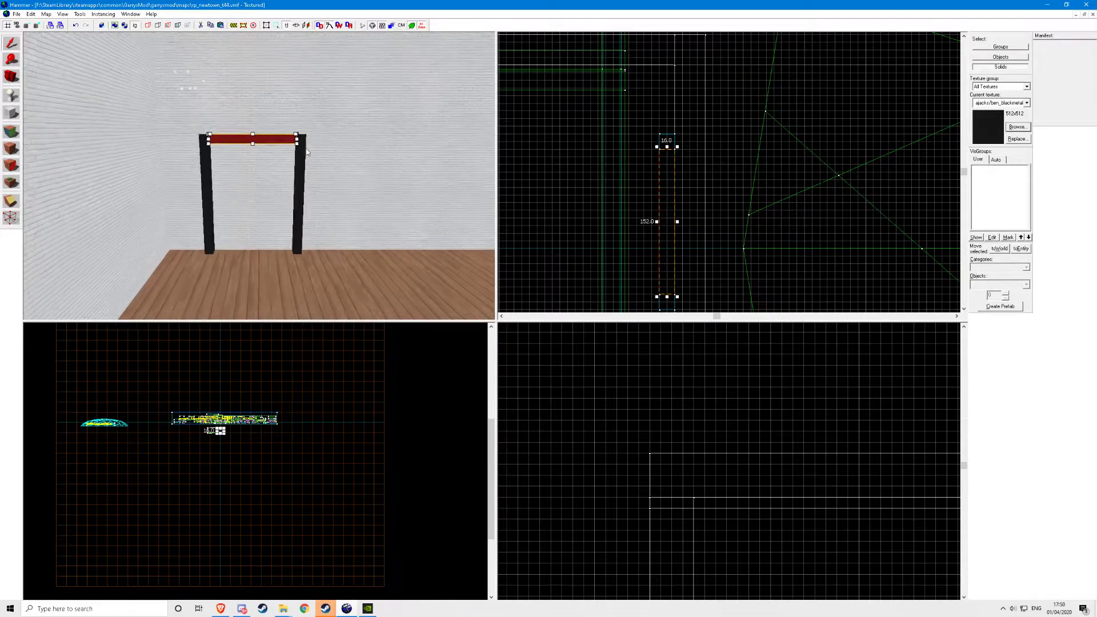
pyautogui.scroll(5, 310, 152)
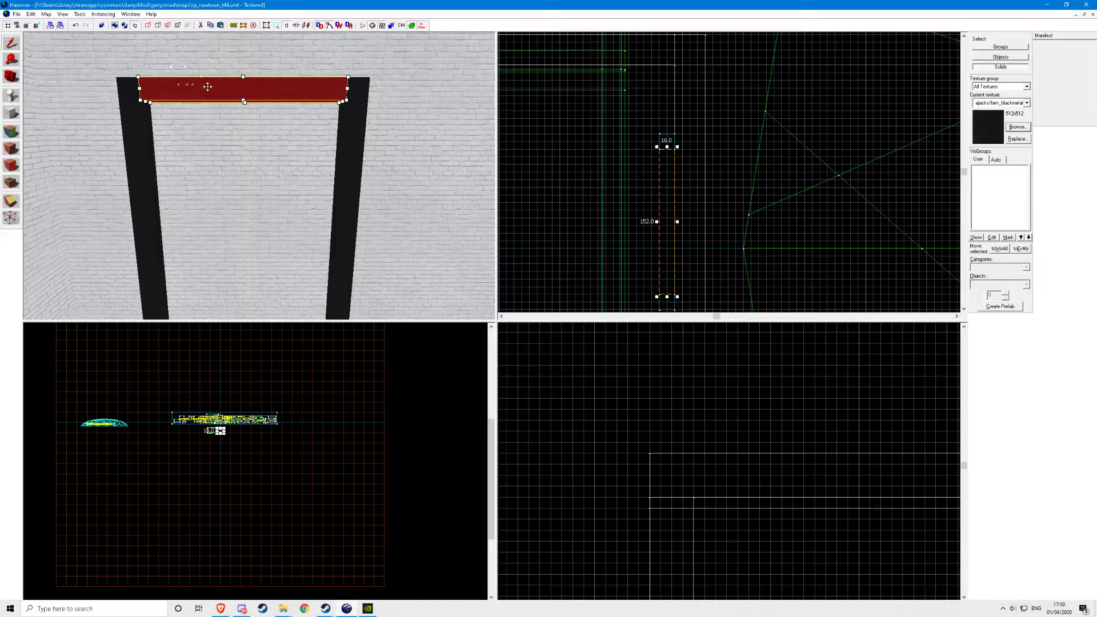
# Outline a block 24 by 152 units filling the opening of the black door frame beneath the lintel
pyautogui.click(141, 121)
pyautogui.click(11, 113)
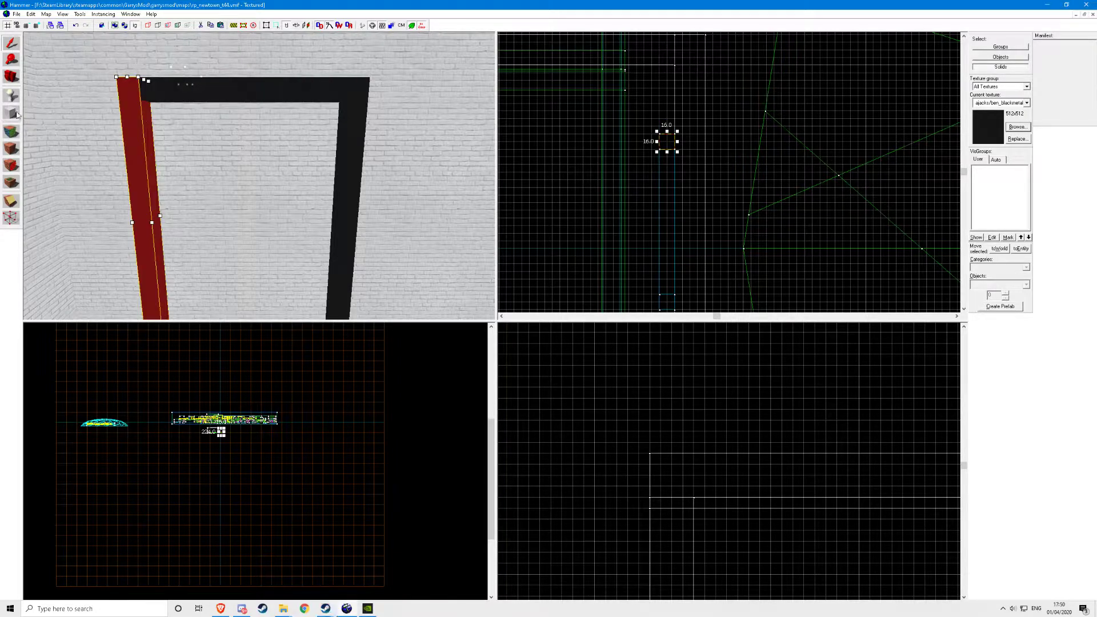
pyautogui.scroll(-5, 659, 113)
pyautogui.moveTo(672, 150)
pyautogui.mouseDown()
pyautogui.moveTo(659, 113)
pyautogui.moveTo(659, 190)
pyautogui.mouseUp()
pyautogui.scroll(5, 657, 174)
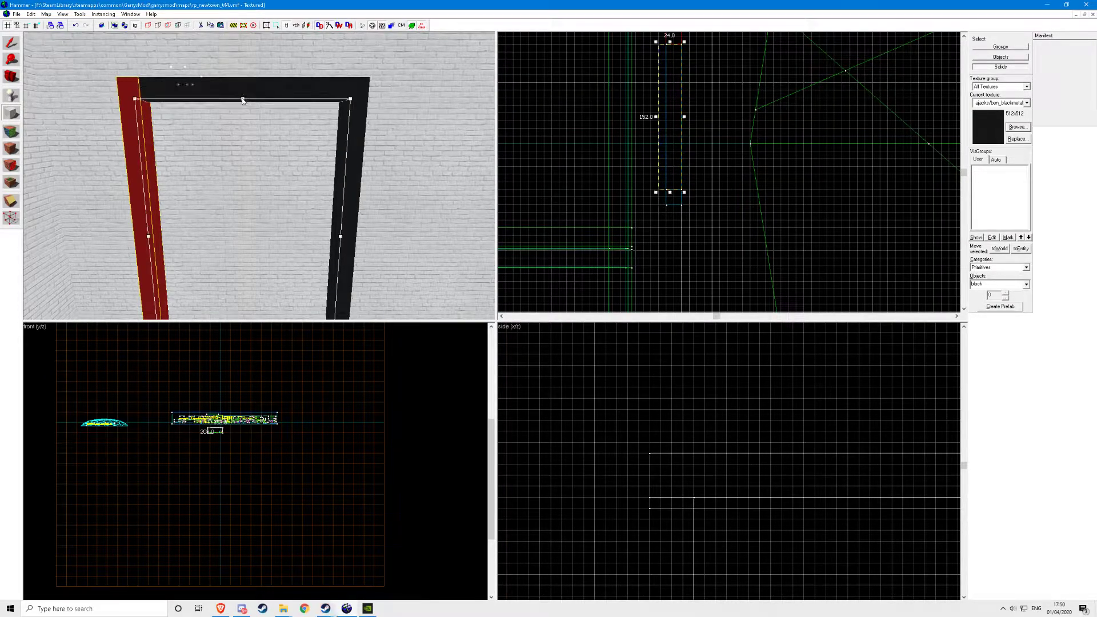
pyautogui.scroll(-3, 239, 97)
# Choose the tools/toolstrigger texture, undo its application to the pillar, and create the trigger block in the doorway
pyautogui.click(1017, 128)
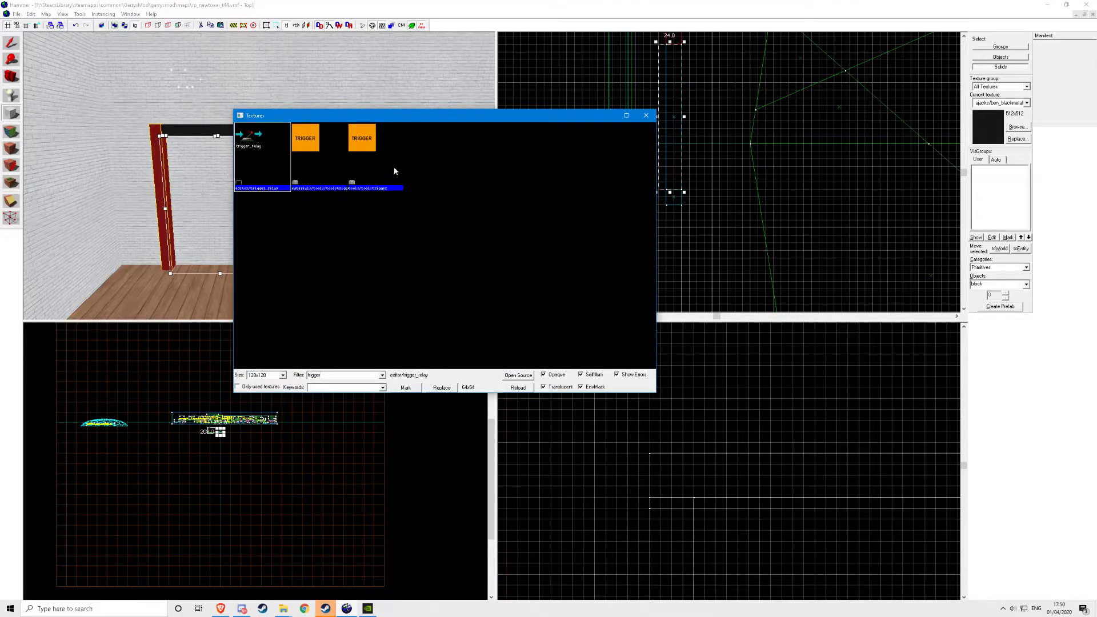
pyautogui.doubleClick(394, 170)
pyautogui.click(10, 152)
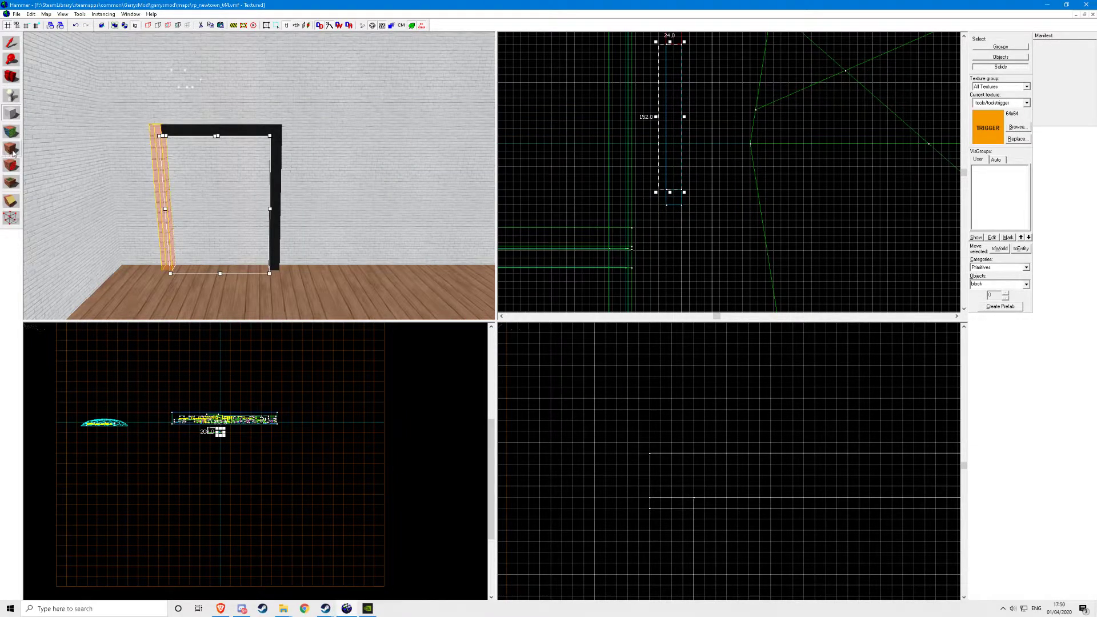
pyautogui.hotkey('ctrl', 'z')
pyautogui.press('Return')
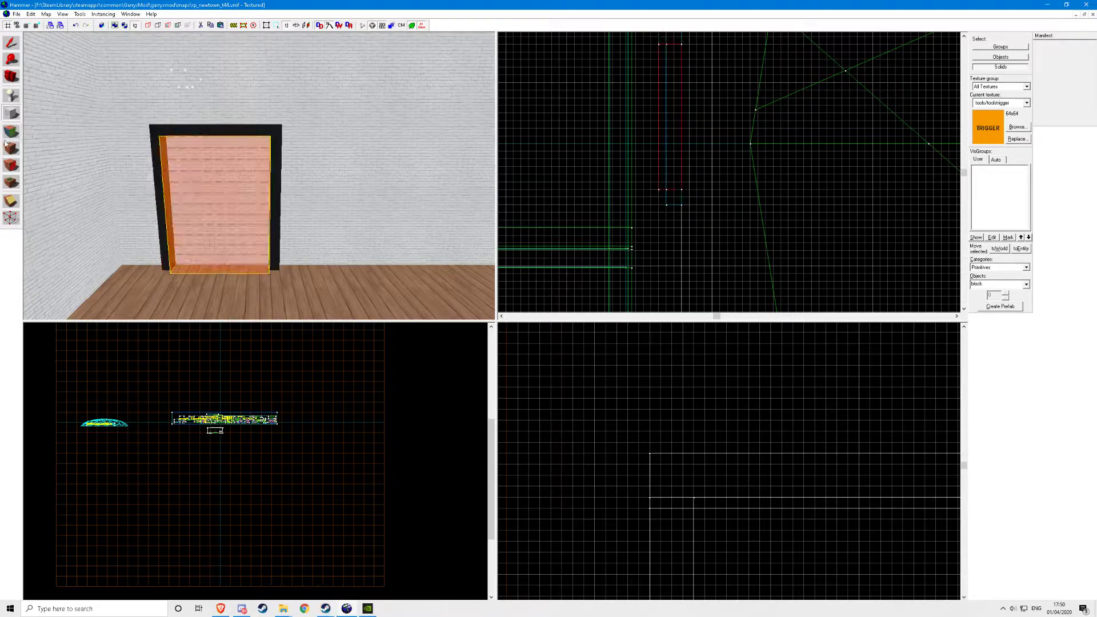
# Tie the doorway trigger block to an entity and set its class to trigger_teleport
pyautogui.press('s')
pyautogui.press('d')
pyautogui.press('z')
pyautogui.press('s')
pyautogui.press('z')
pyautogui.hotkey('ctrl', 't')
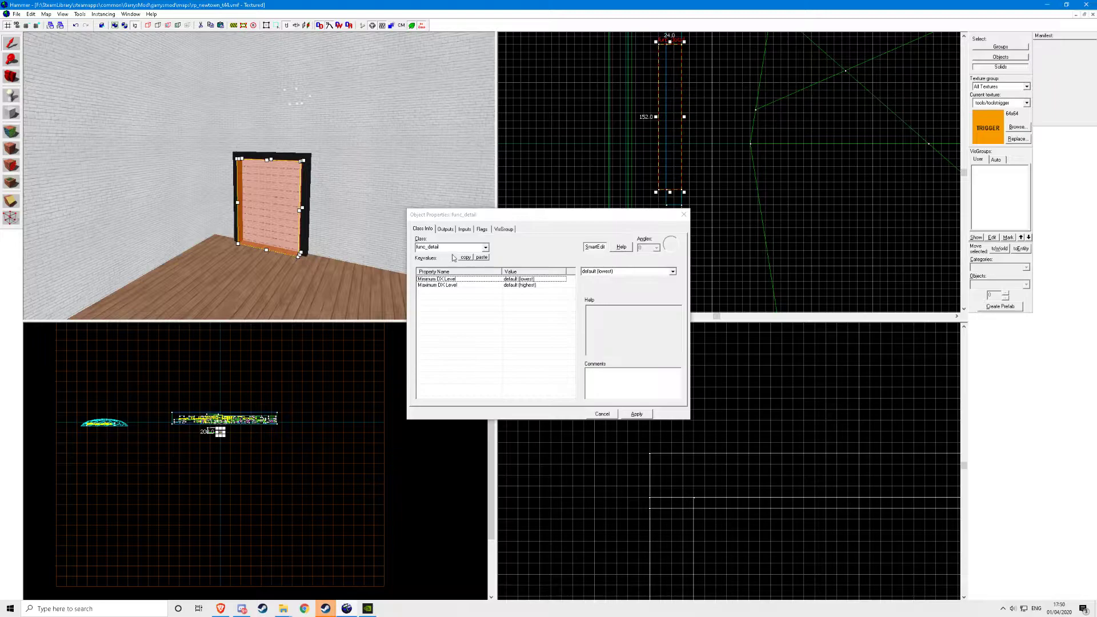
pyautogui.click(418, 247)
pyautogui.write('trigger_')
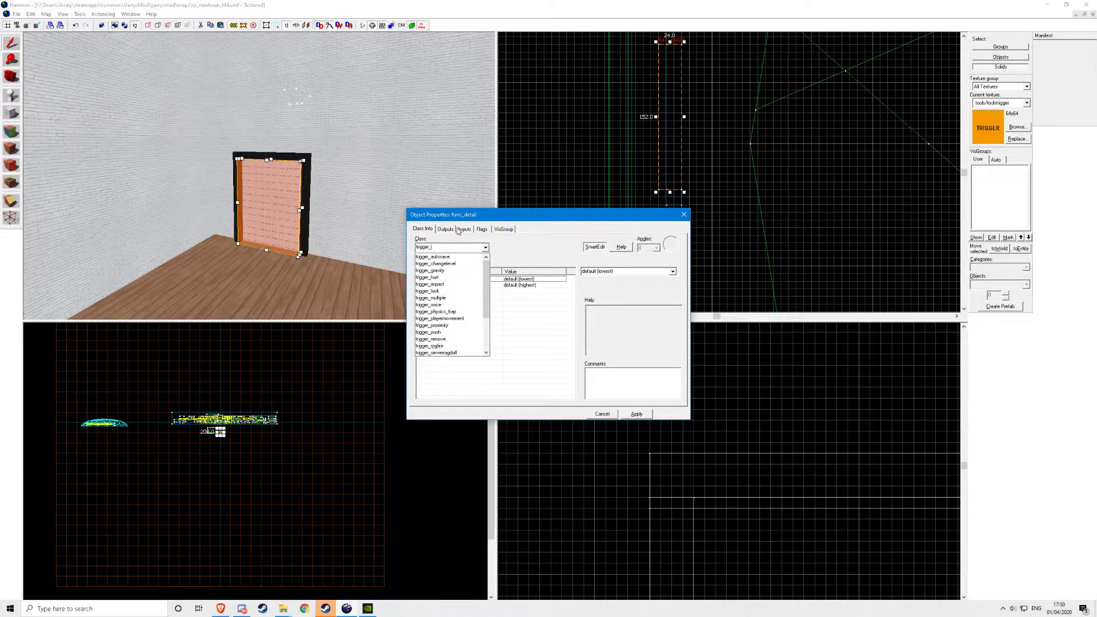
pyautogui.write('tel')
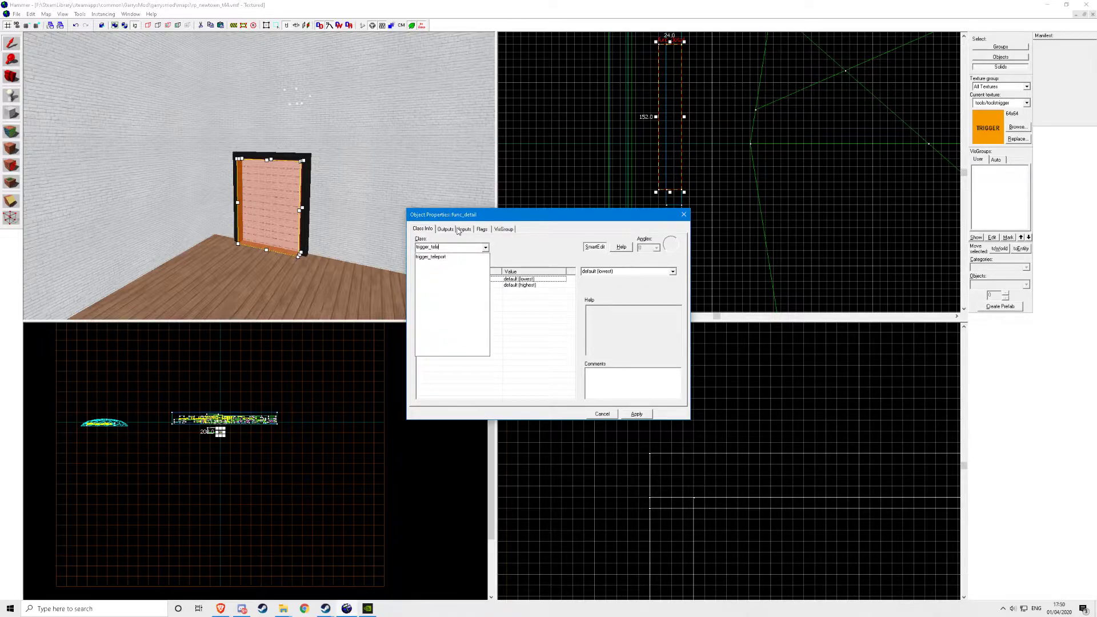
pyautogui.write('e')
pyautogui.press('Return')
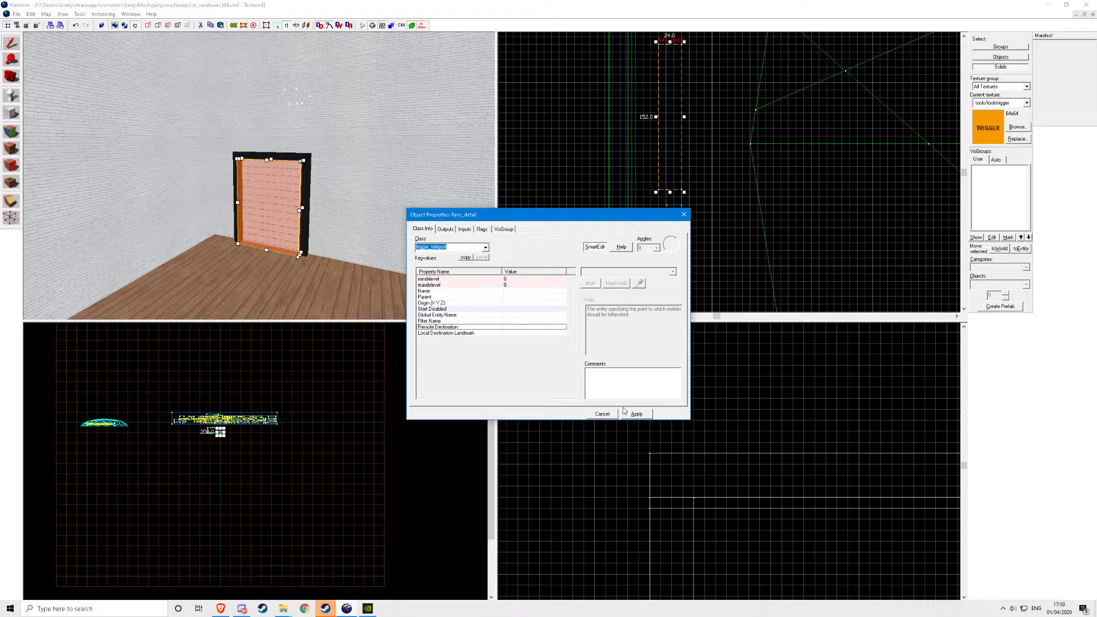
pyautogui.click(628, 414)
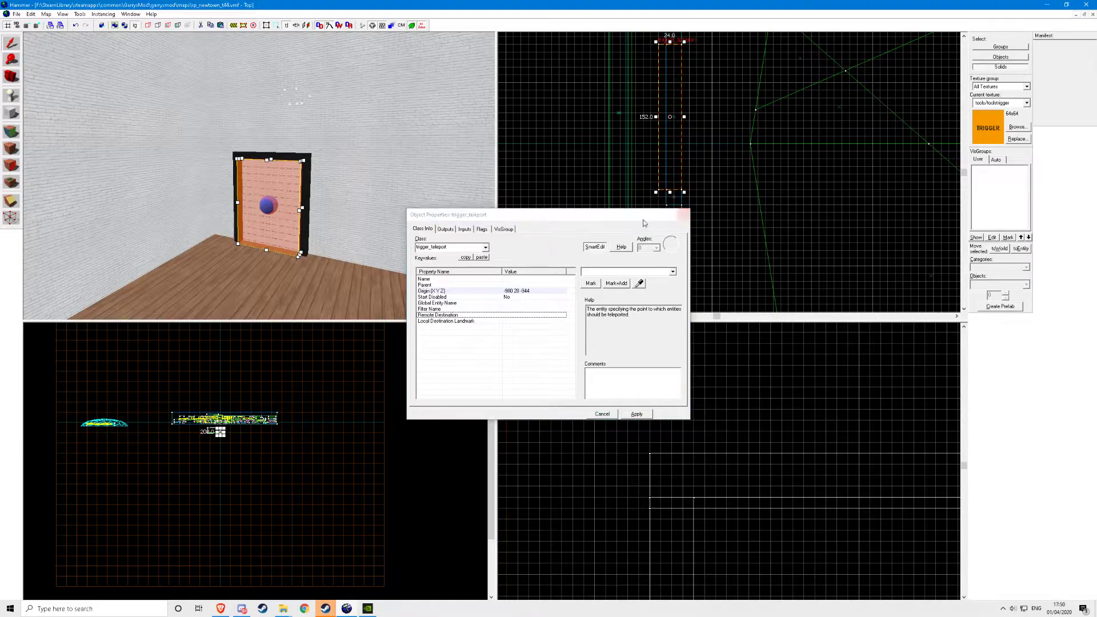
# Enable the Clients flag on the trigger_teleport entity and close its properties
pyautogui.click(491, 229)
pyautogui.click(421, 250)
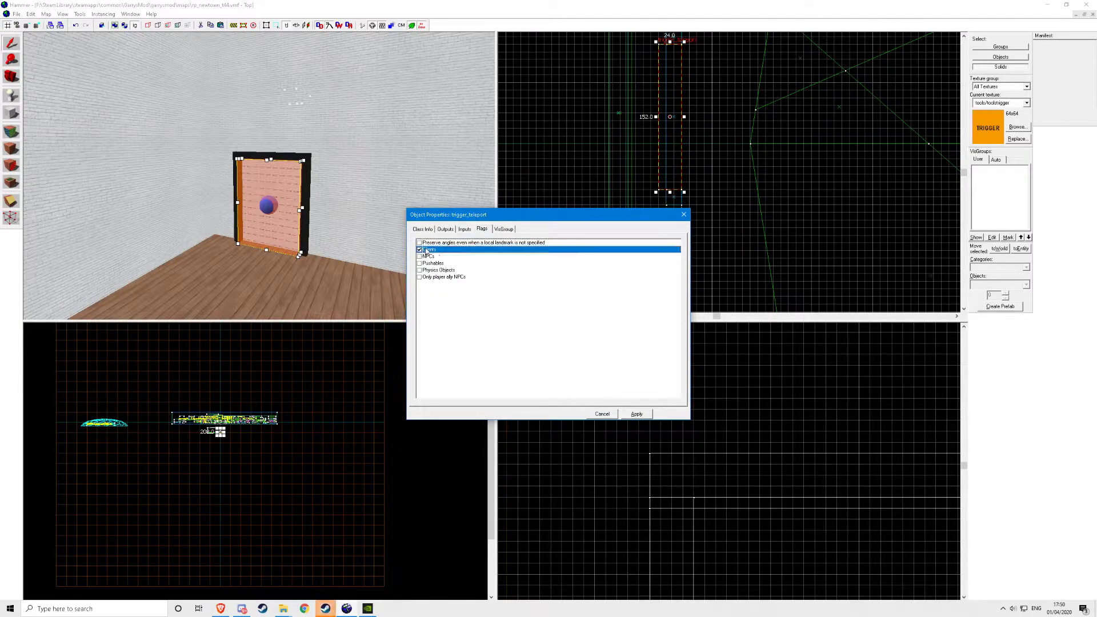
pyautogui.click(643, 410)
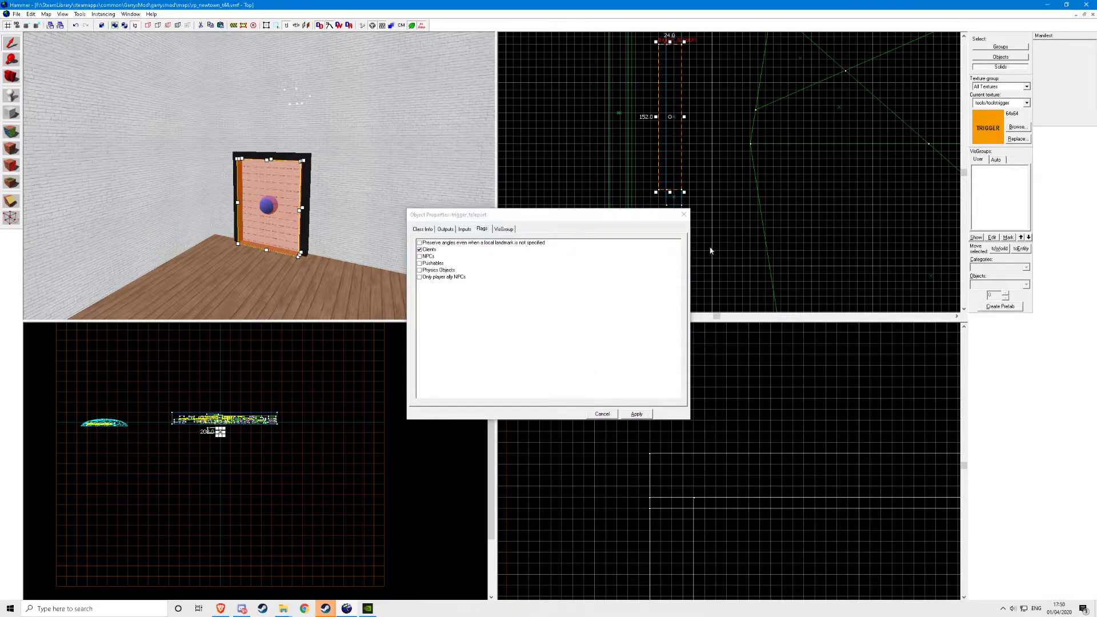
pyautogui.click(684, 214)
# Select the lintel and both pillars of the door frame and tie them to a func_detail entity
pyautogui.press('w')
pyautogui.click(302, 153)
pyautogui.keyDown('ctrl'); pyautogui.click(324, 166); pyautogui.keyUp('ctrl')
pyautogui.keyDown('ctrl'); pyautogui.click(227, 154); pyautogui.keyUp('ctrl')
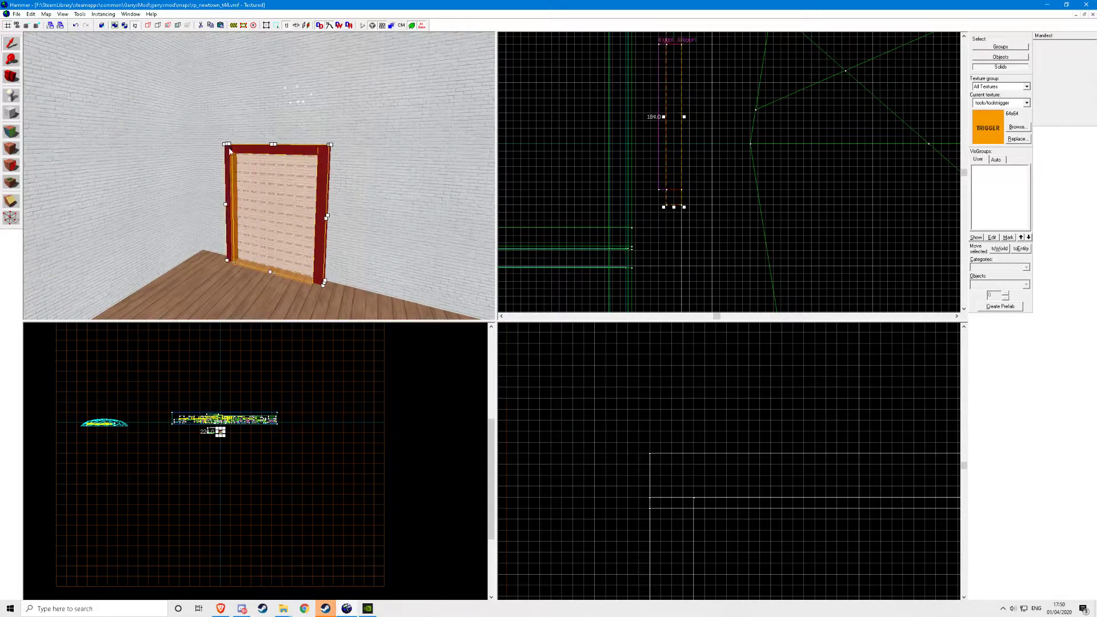
pyautogui.hotkey('ctrl', 't')
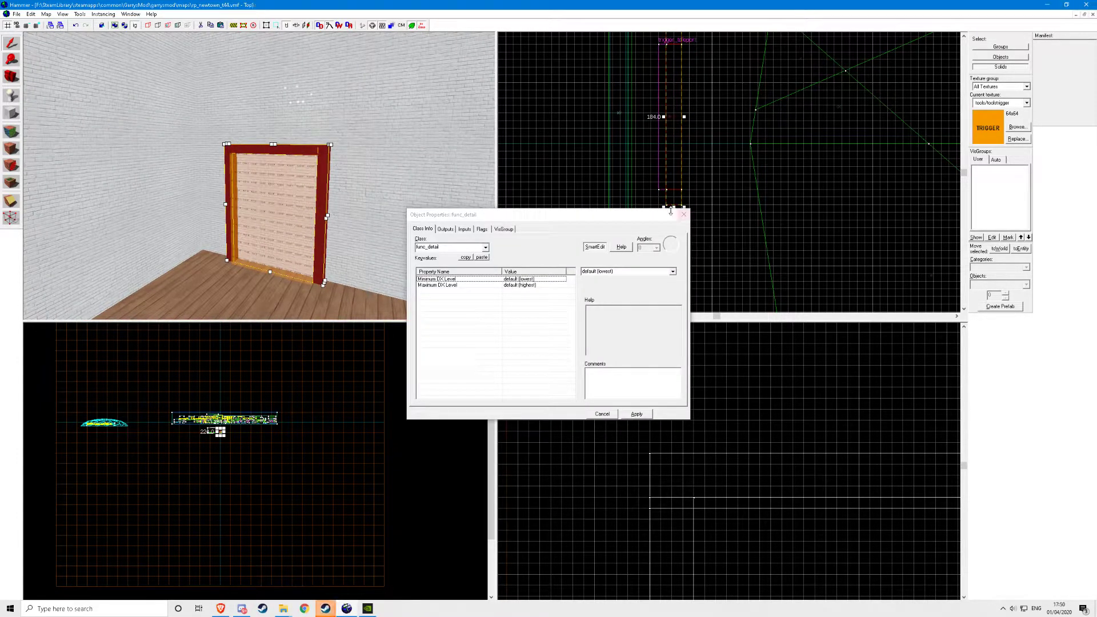
pyautogui.click(684, 214)
# Try to duplicate the doorway's teleport trigger farther along the wall
pyautogui.keyDown('ctrl'); pyautogui.click(290, 186); pyautogui.keyUp('ctrl')
pyautogui.press('z')
pyautogui.press('s')
pyautogui.press('z')
pyautogui.moveTo(135, 213); pyautogui.dragTo(333, 213)
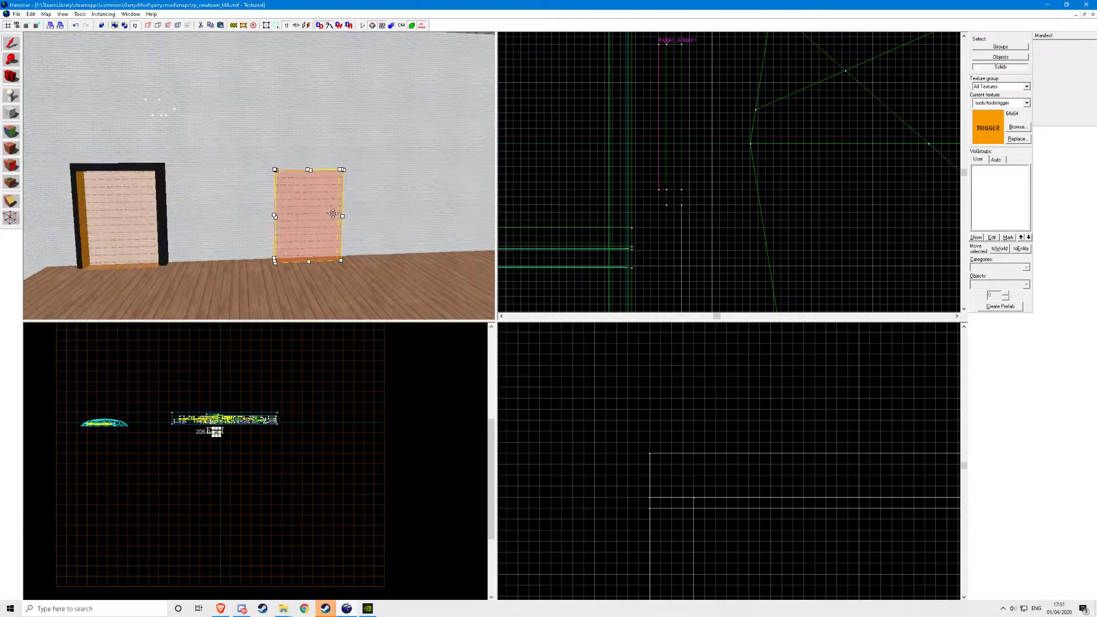
pyautogui.press('d')
pyautogui.hotkey('ctrl', 'z')
pyautogui.press('a')
# Select the complete door frame together with its teleport trigger and duplicate them farther along the wall
pyautogui.keyDown('ctrl'); pyautogui.click(150, 186); pyautogui.keyUp('ctrl')
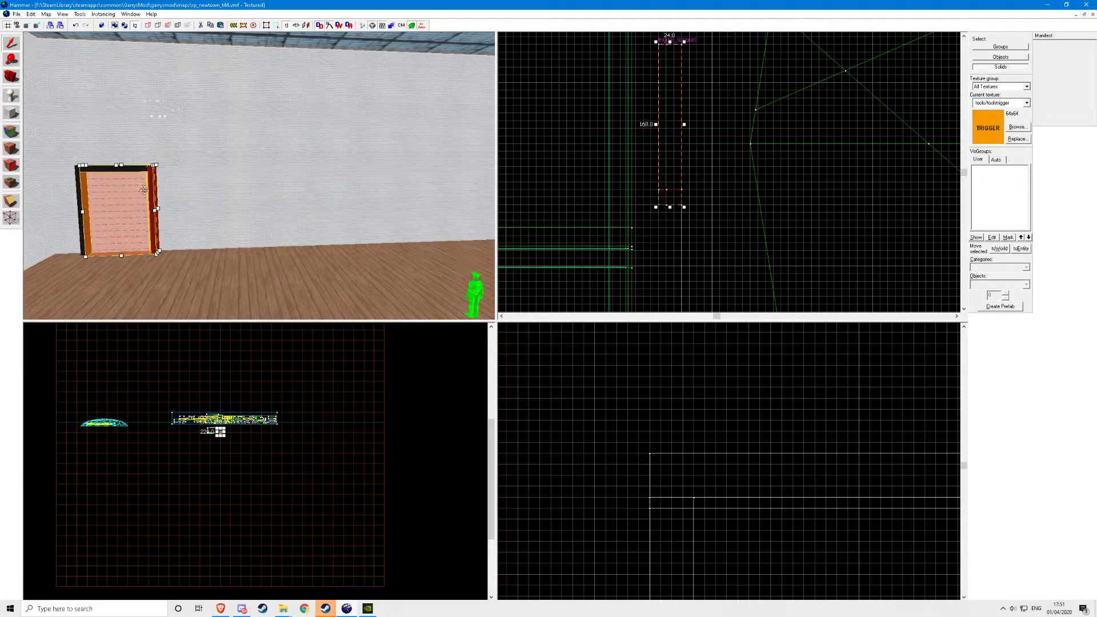
pyautogui.press('d')
pyautogui.press('z')
pyautogui.press('a')
pyautogui.press('z')
pyautogui.click(146, 181)
pyautogui.keyDown('ctrl'); pyautogui.click(105, 223); pyautogui.keyUp('ctrl')
pyautogui.moveTo(126, 192); pyautogui.dragTo(284, 225)
pyautogui.press('d')
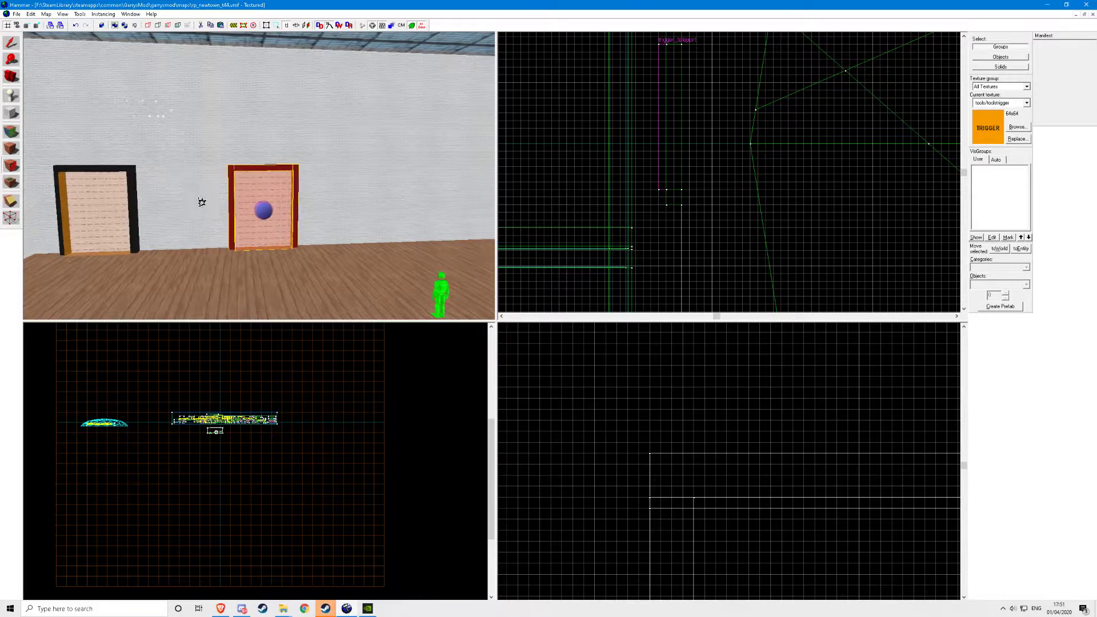
# Duplicate the framed teleport doorway two more times along the same wall to make a row of four
pyautogui.press('w')
pyautogui.hotkey('shift', 's')
pyautogui.press('d')
pyautogui.keyDown('shift'); pyautogui.moveTo(177, 209); pyautogui.dragTo(322, 207); pyautogui.keyUp('shift')
pyautogui.press('d')
pyautogui.keyDown('shift'); pyautogui.moveTo(242, 211); pyautogui.dragTo(353, 210); pyautogui.keyUp('shift')
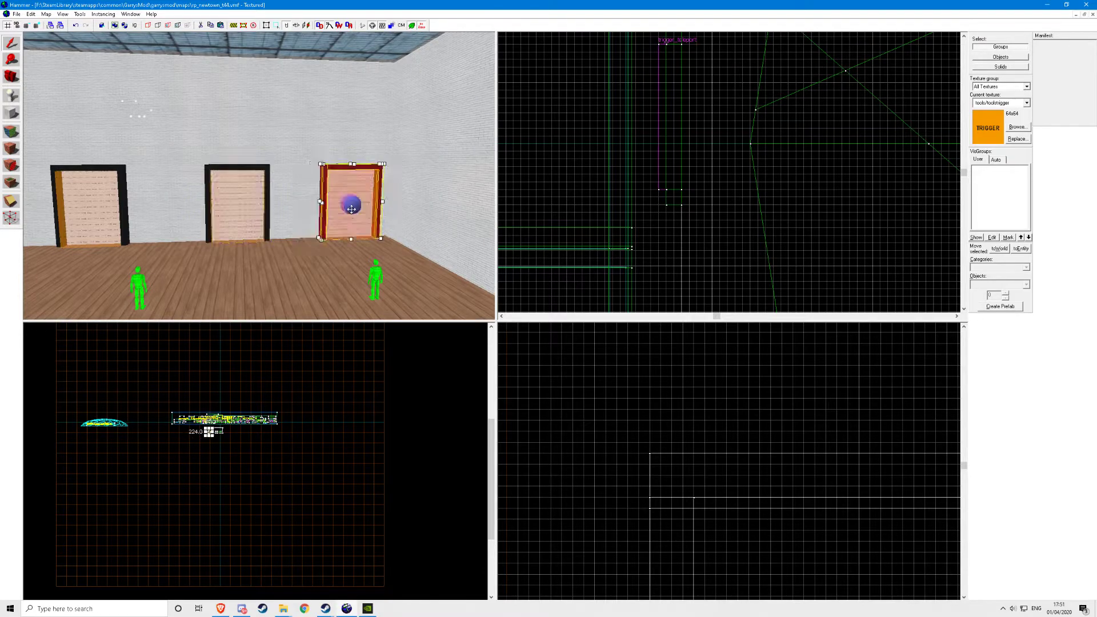
pyautogui.press('z')
pyautogui.press('a')
pyautogui.press('z')
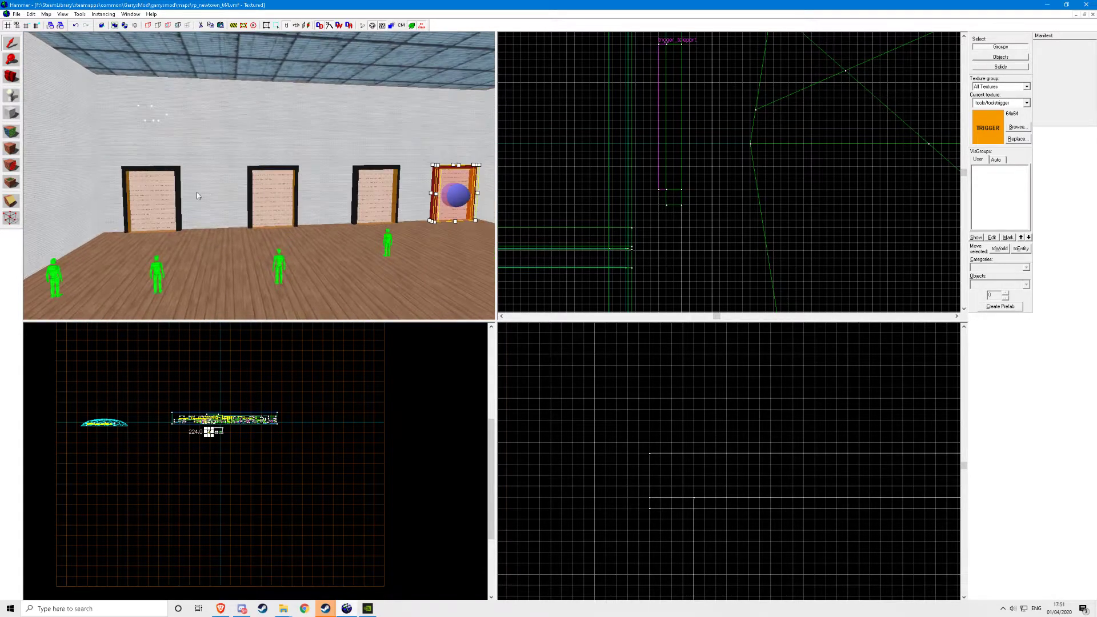
# Set the first doorway trigger's Remote Destination to teleport1
pyautogui.click(138, 191)
pyautogui.doubleClick(135, 190)
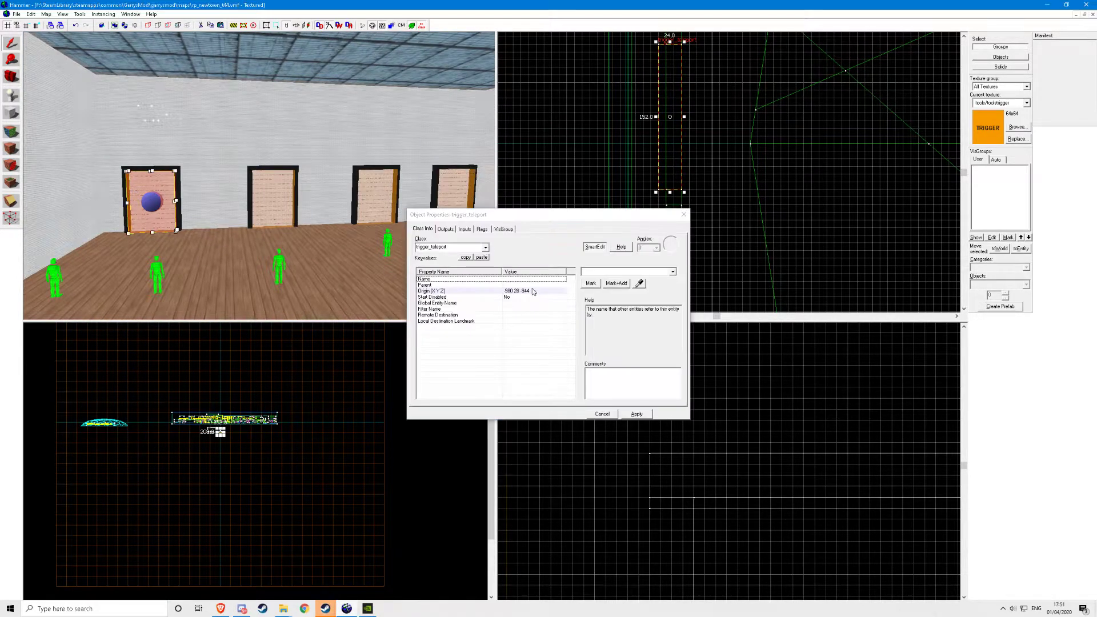
pyautogui.click(613, 271)
pyautogui.write('T')
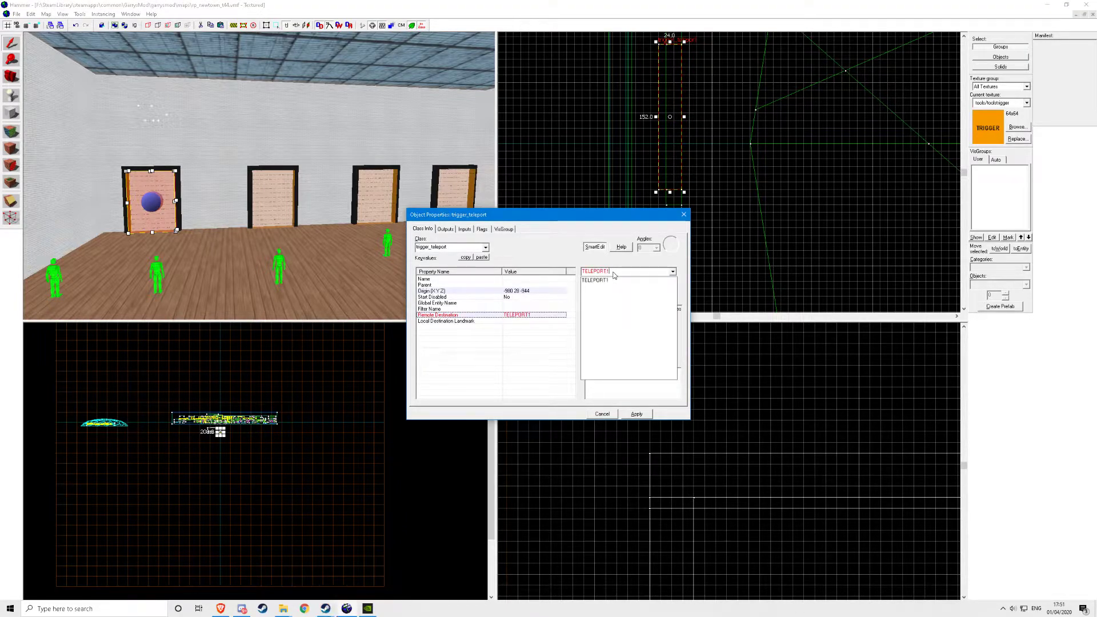
pyautogui.write('ELEPORT1')
pyautogui.press('Return')
pyautogui.write('teleport1')
pyautogui.press('Return')
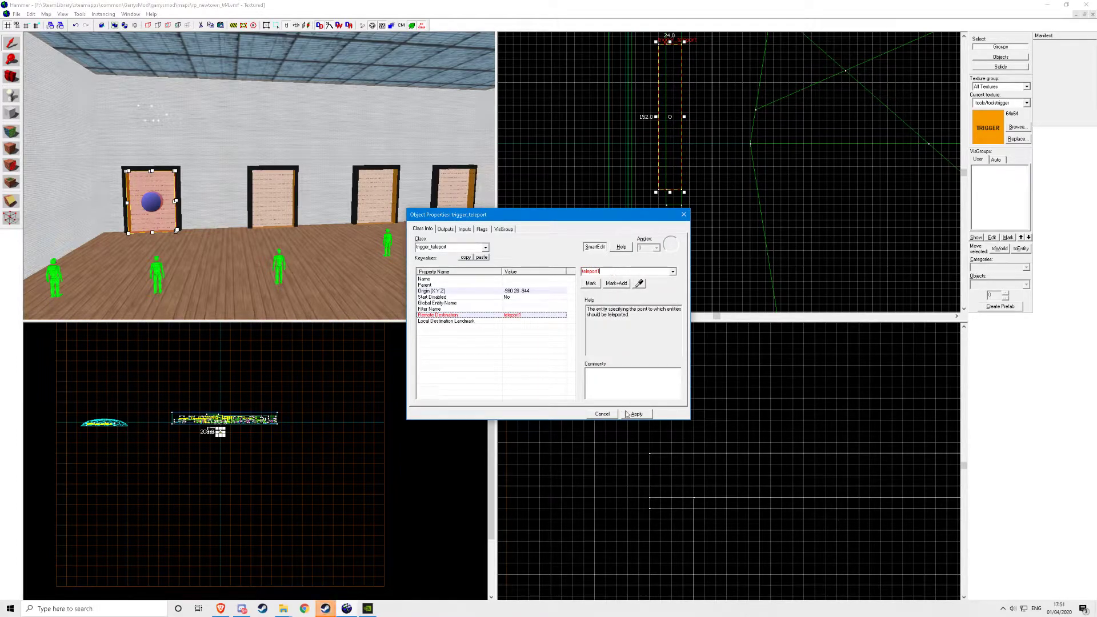
pyautogui.click(628, 413)
# Set the second doorway trigger's Remote Destination to teleport2
pyautogui.click(255, 213)
pyautogui.click(613, 271)
pyautogui.write('te')
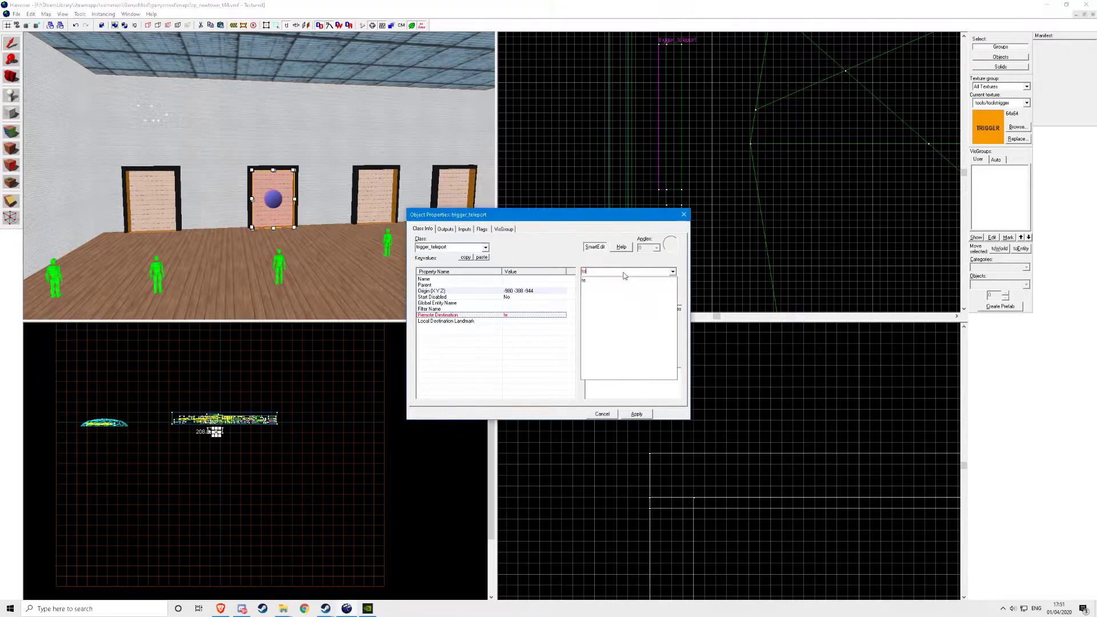
pyautogui.click(636, 414)
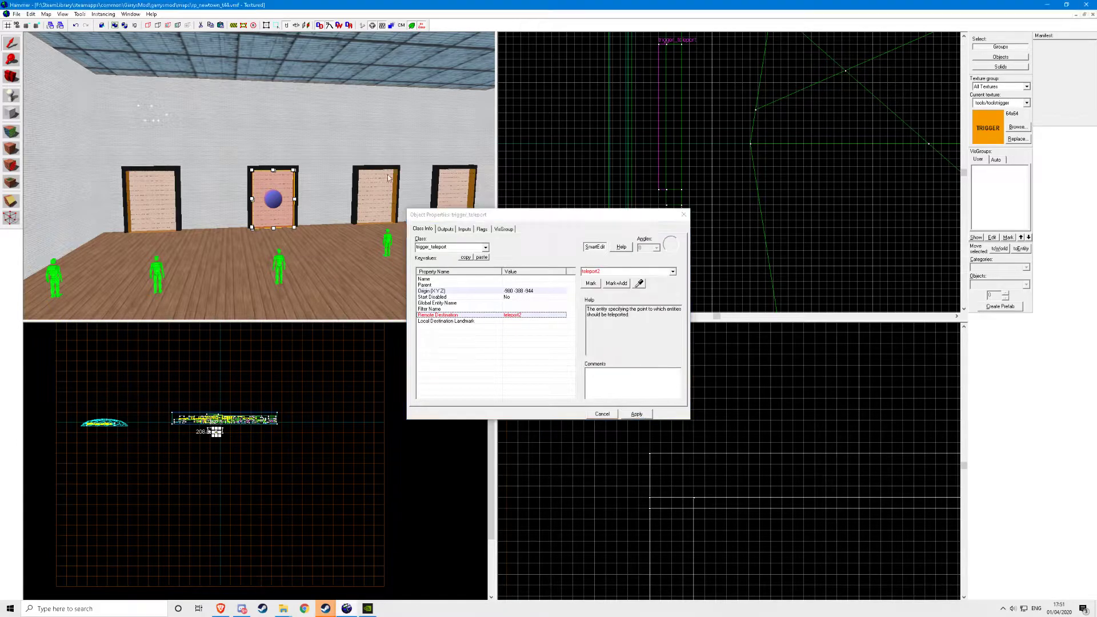
# Set the third doorway trigger's Remote Destination to the next teleport name in the numbered sequence
pyautogui.click(378, 204)
pyautogui.click(616, 271)
pyautogui.write('tel')
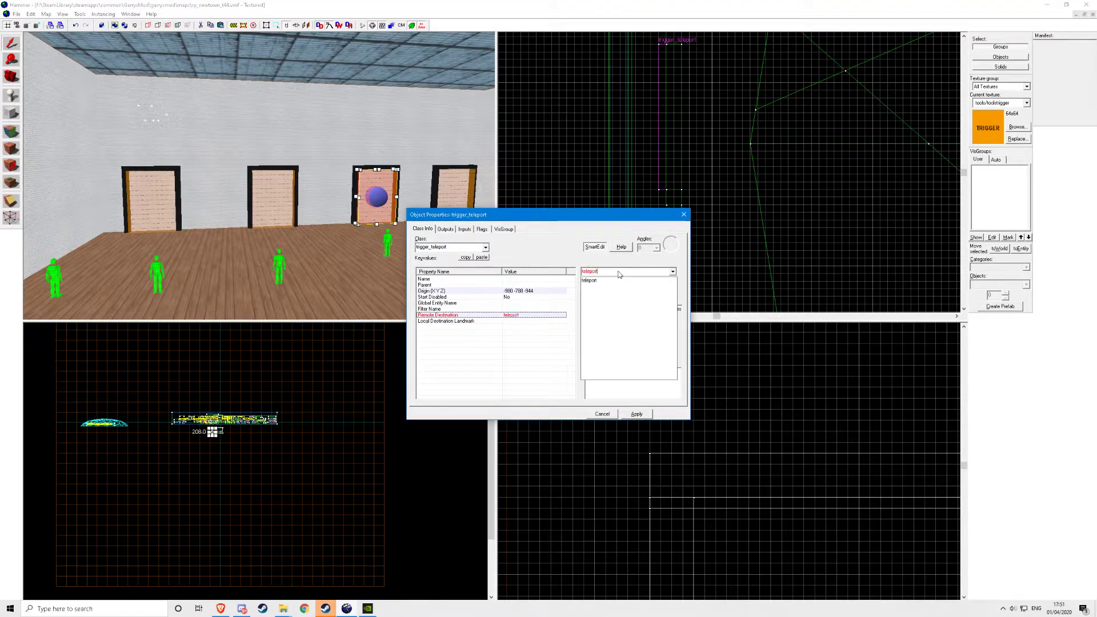
pyautogui.click(637, 413)
# Set the fourth doorway trigger's Remote Destination to teleport4 and apply it
pyautogui.click(456, 188)
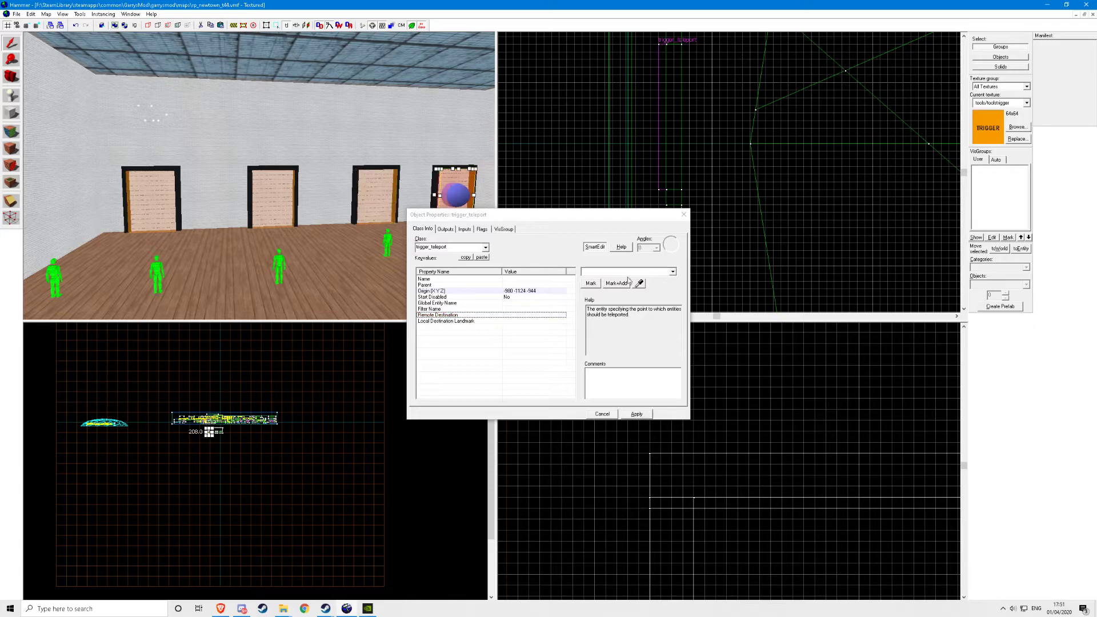
pyautogui.click(625, 272)
pyautogui.write('teleport4')
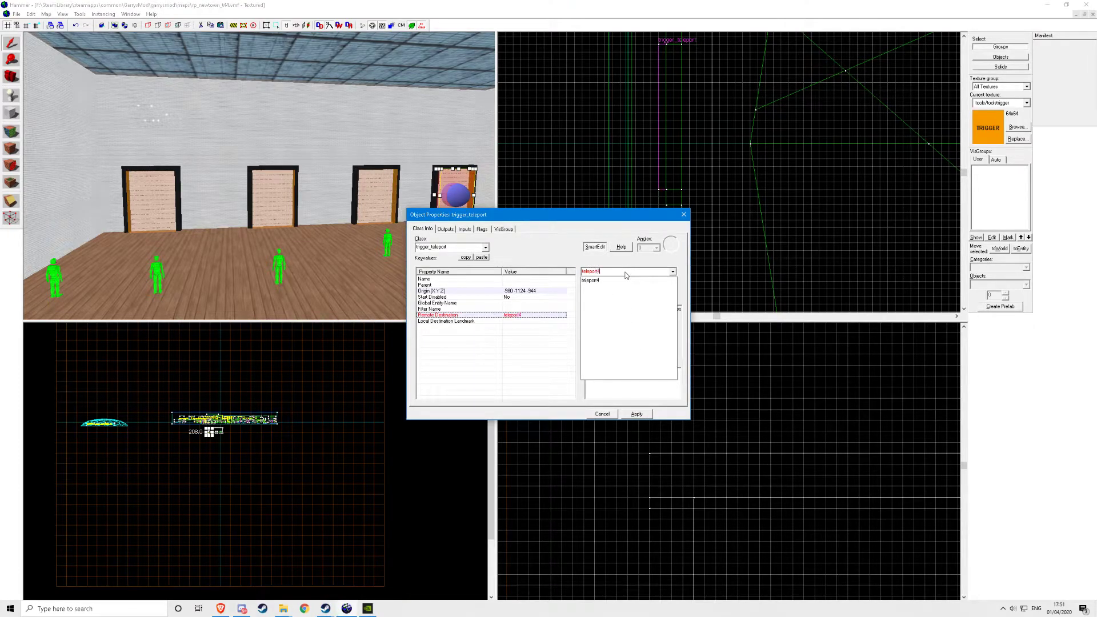
pyautogui.click(636, 414)
pyautogui.press('w')
pyautogui.press('d')
pyautogui.press('s')
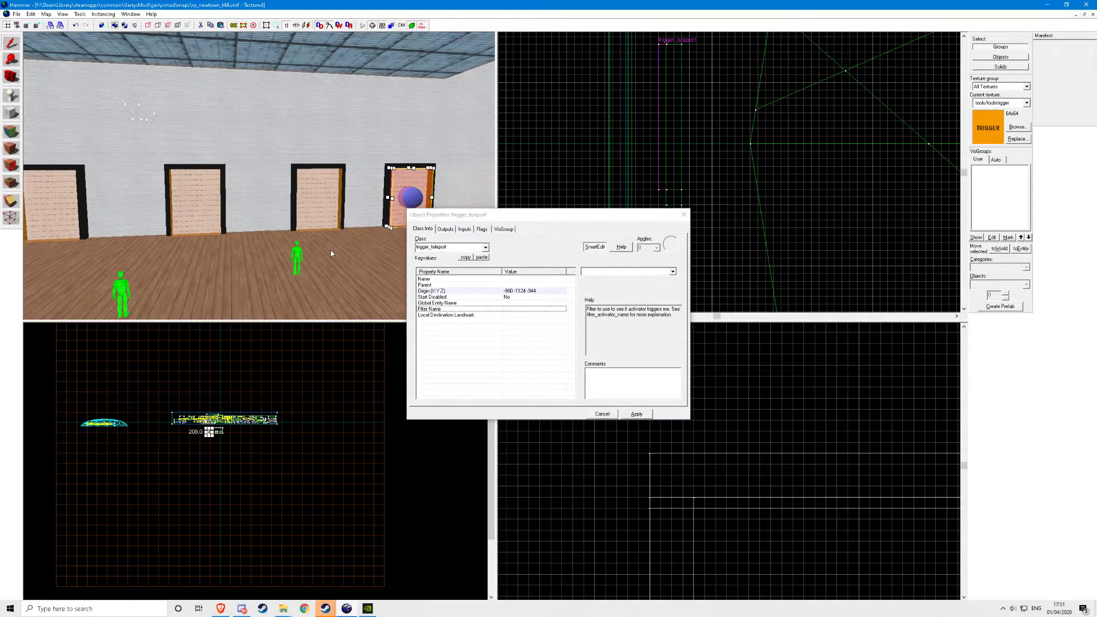
pyautogui.click(494, 316)
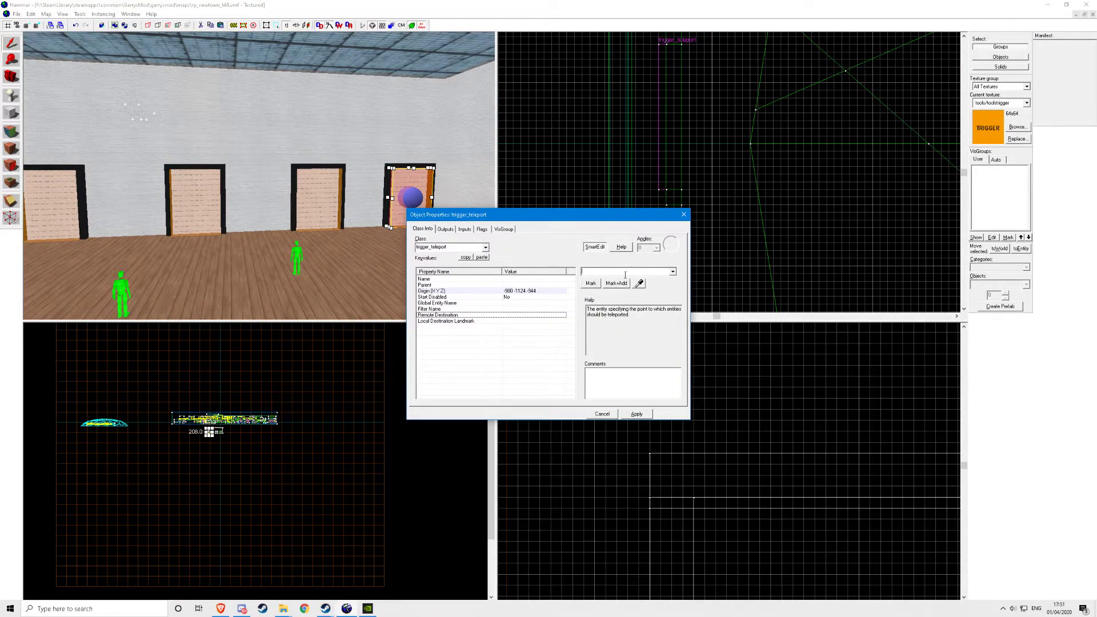
pyautogui.write('teleport4')
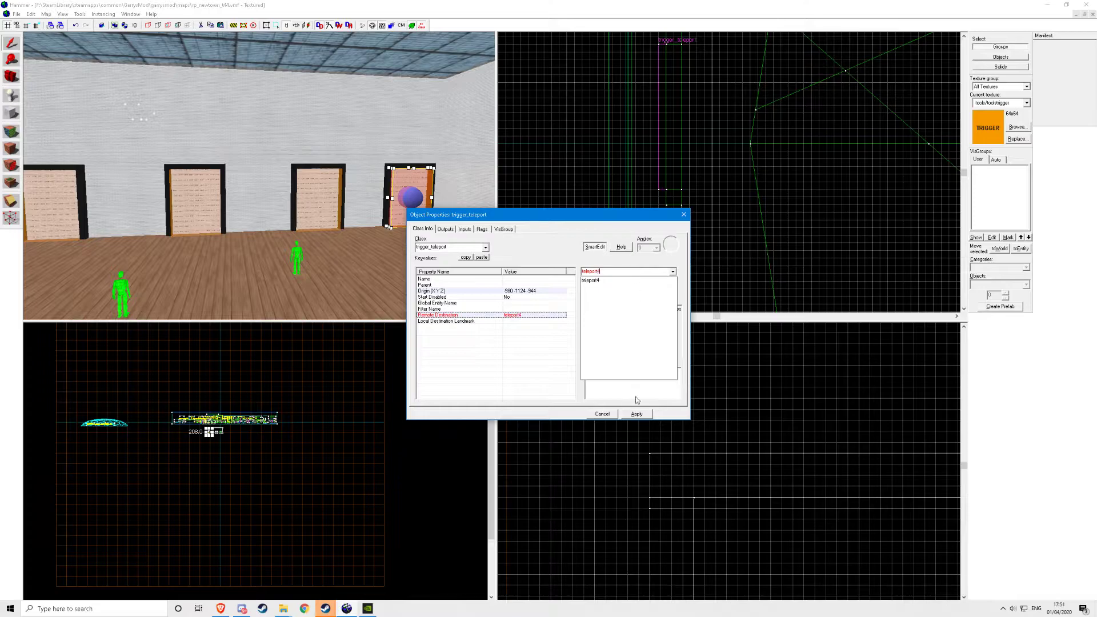
pyautogui.click(636, 414)
# Review the properties of the other doorway triggers, ending with the first one, and close the properties
pyautogui.click(330, 210)
pyautogui.click(223, 192)
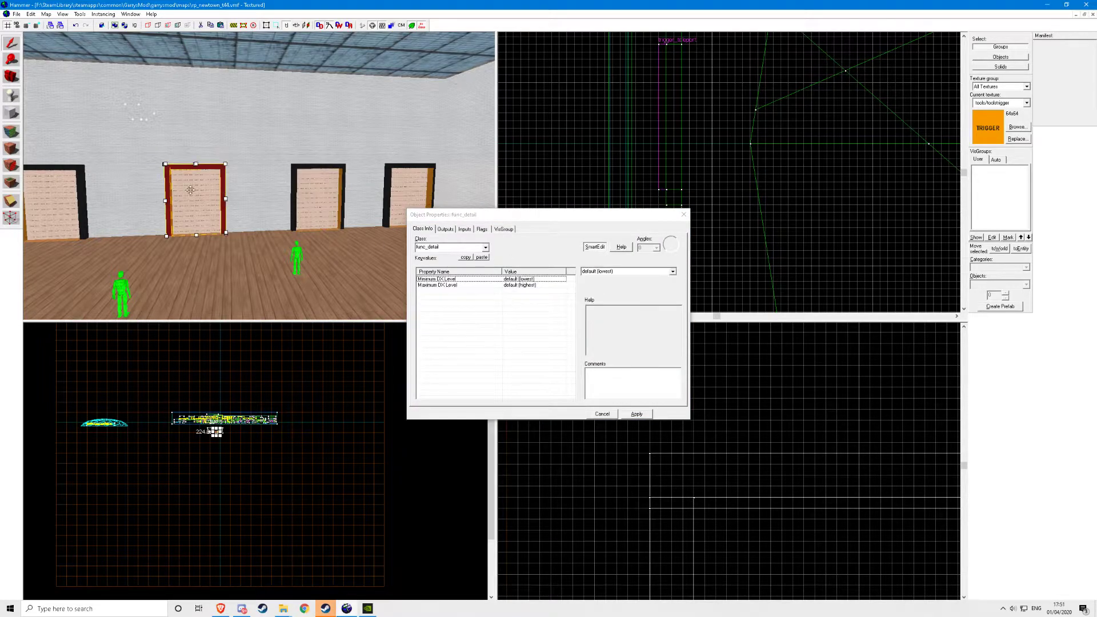
pyautogui.click(191, 188)
pyautogui.press('a')
pyautogui.click(100, 192)
pyautogui.click(683, 215)
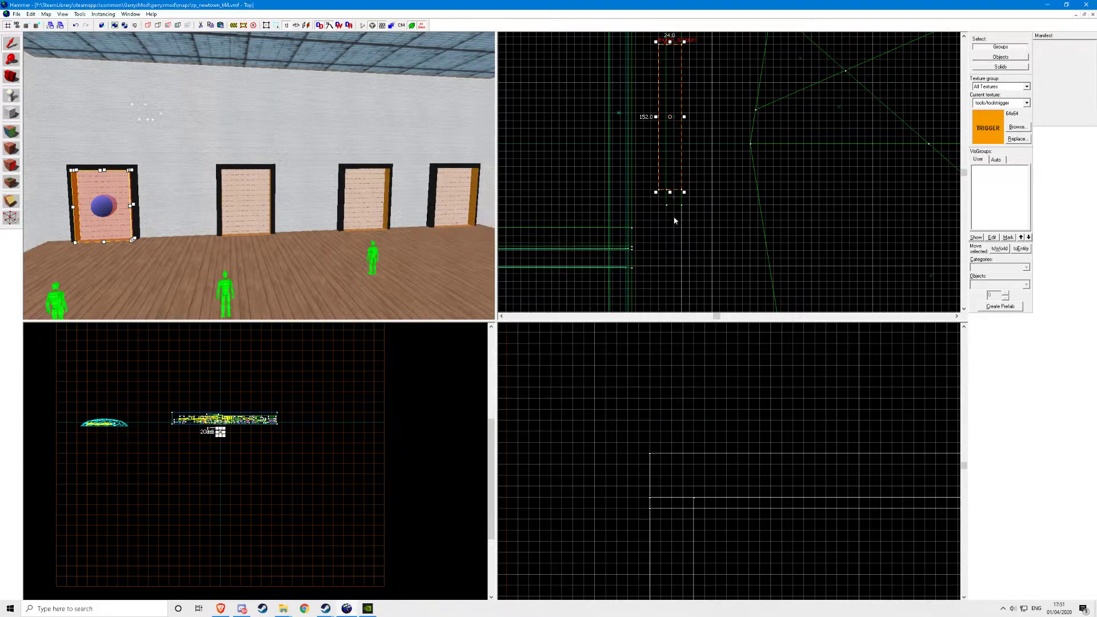
# Look over the group of player spawns in the stone-walled building and the new spawn room
pyautogui.press('z')
pyautogui.press('w')
pyautogui.press('w')
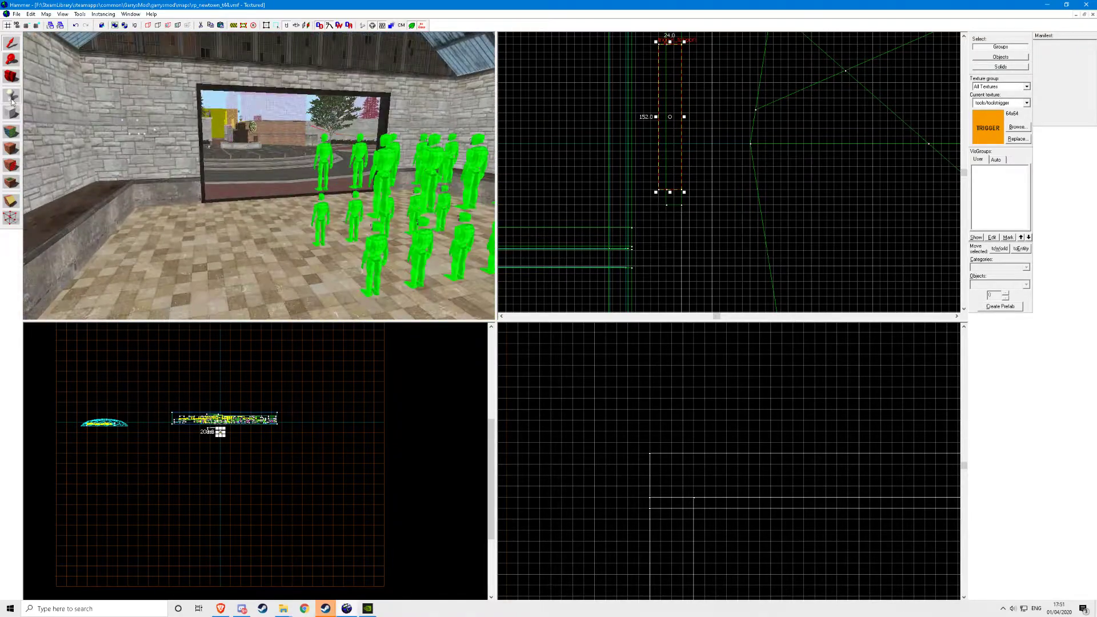
pyautogui.hotkey('shift', 'e')
pyautogui.press('s')
pyautogui.press('w')
pyautogui.press('z')
pyautogui.click(10, 43)
pyautogui.press('z')
pyautogui.press('w')
pyautogui.press('w')
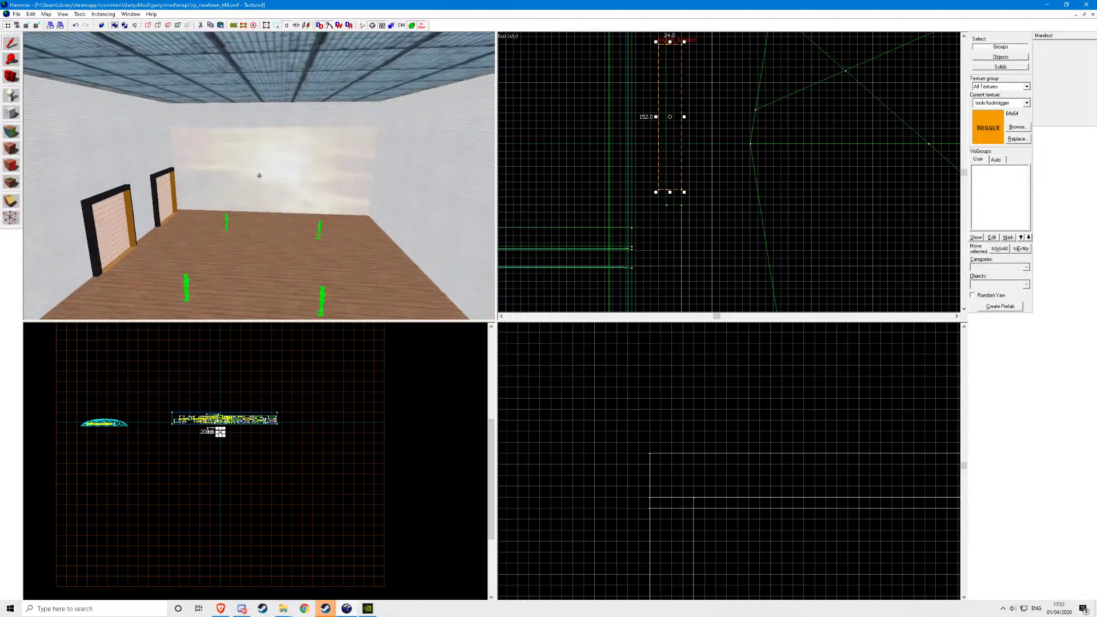
pyautogui.click(258, 176)
pyautogui.press('w')
pyautogui.press('w')
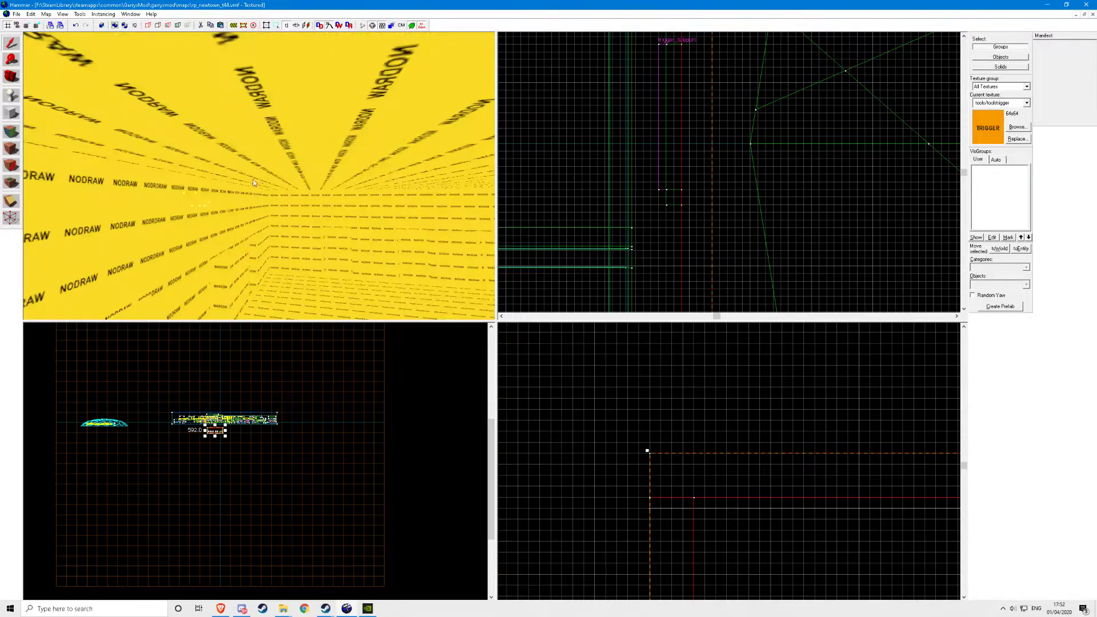
# Place an info_teleport_destination entity on the paving beside the round fountain pool
pyautogui.hotkey('shift', 'e')
pyautogui.press('z')
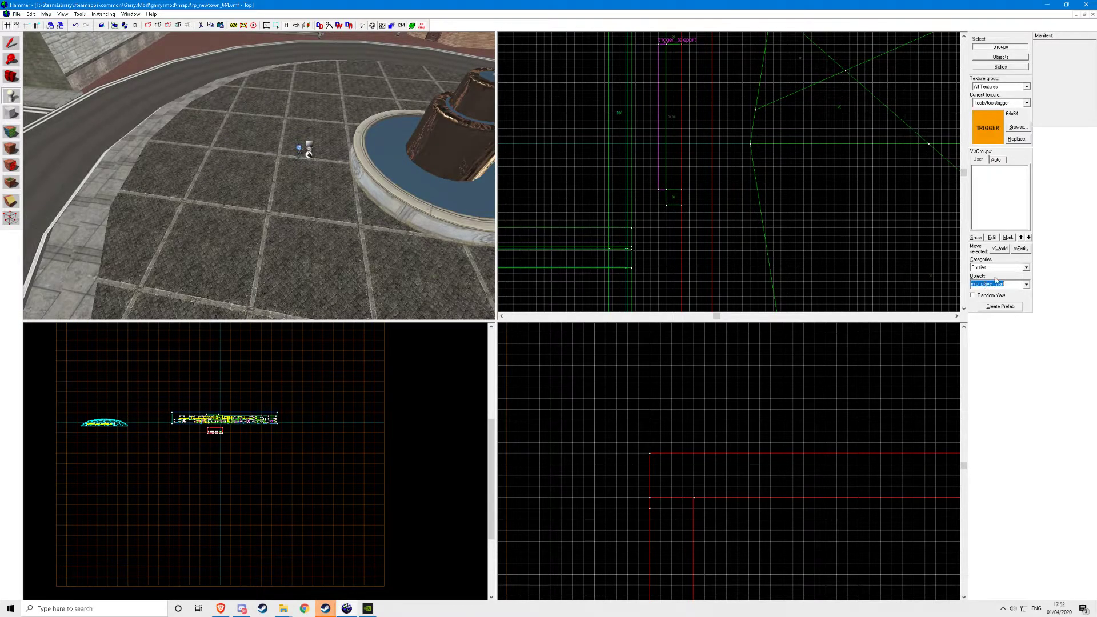
pyautogui.write('info_te')
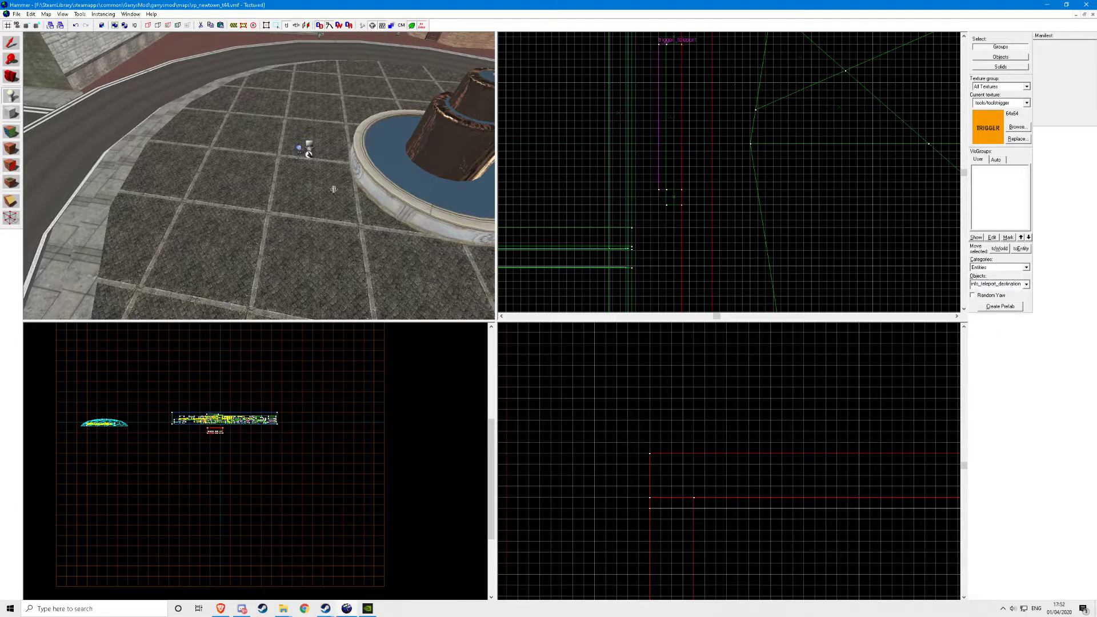
pyautogui.write('zdz')
pyautogui.click(218, 161)
pyautogui.press('w')
pyautogui.press('a')
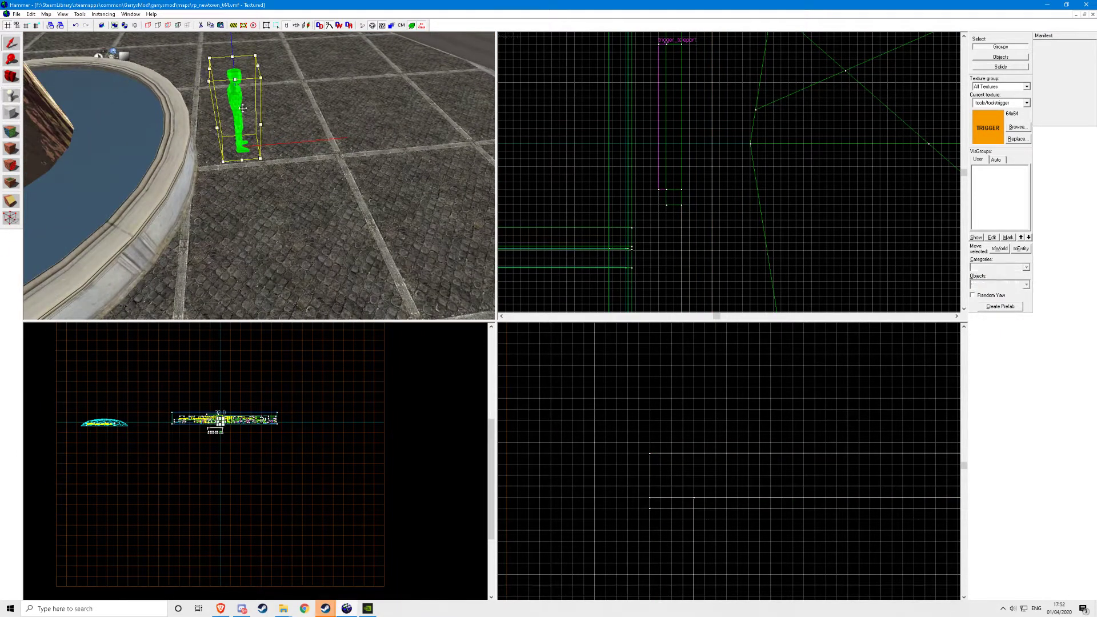
# Name the teleport destination beside the round fountain teleport1 and apply it
pyautogui.doubleClick(241, 109)
pyautogui.click(593, 272)
pyautogui.write('t')
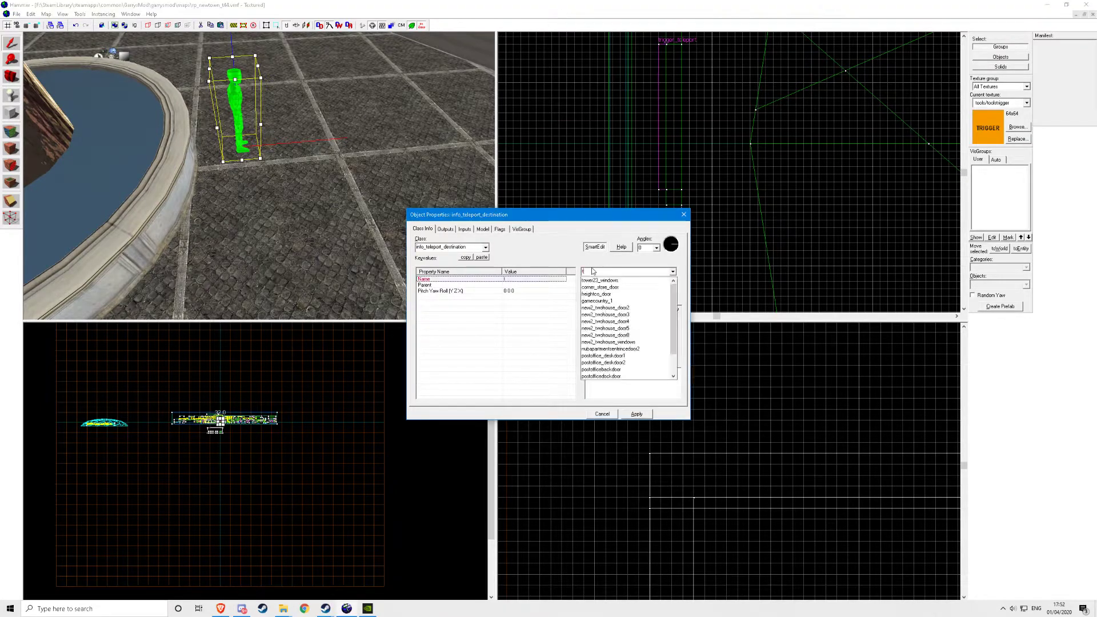
pyautogui.write('eleport1')
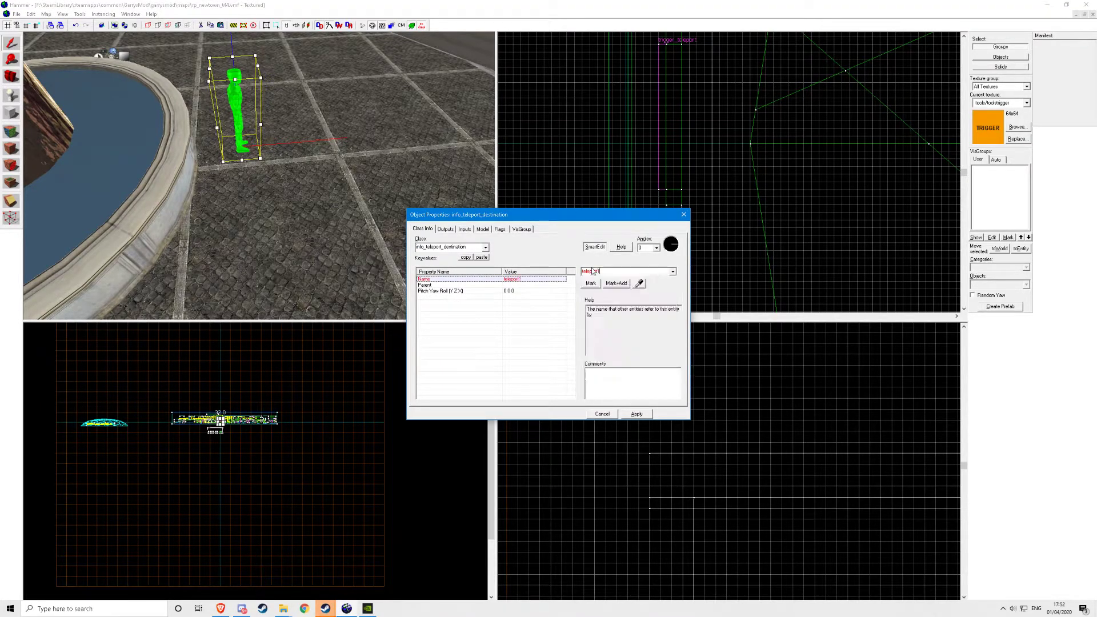
pyautogui.click(637, 414)
# Compare the first doorway trigger's Remote Destination with the name of the teleport destination beside the fountain
pyautogui.press('z')
pyautogui.press('w')
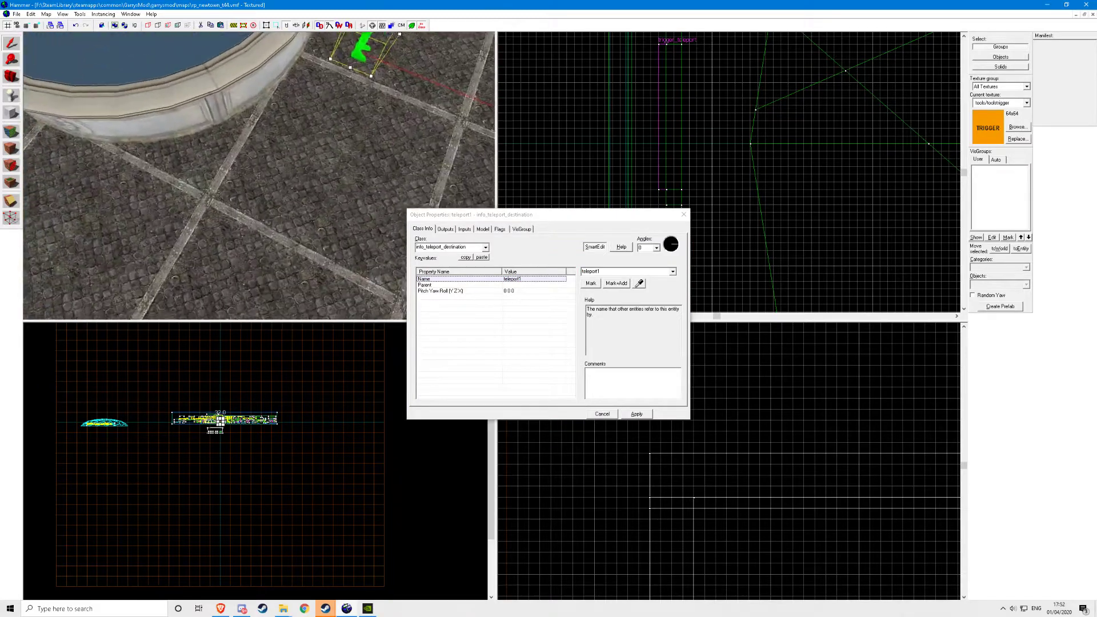
pyautogui.press('w')
pyautogui.press('z')
pyautogui.click(261, 179)
pyautogui.click(520, 315)
pyautogui.press('z')
pyautogui.press('w')
pyautogui.press('w')
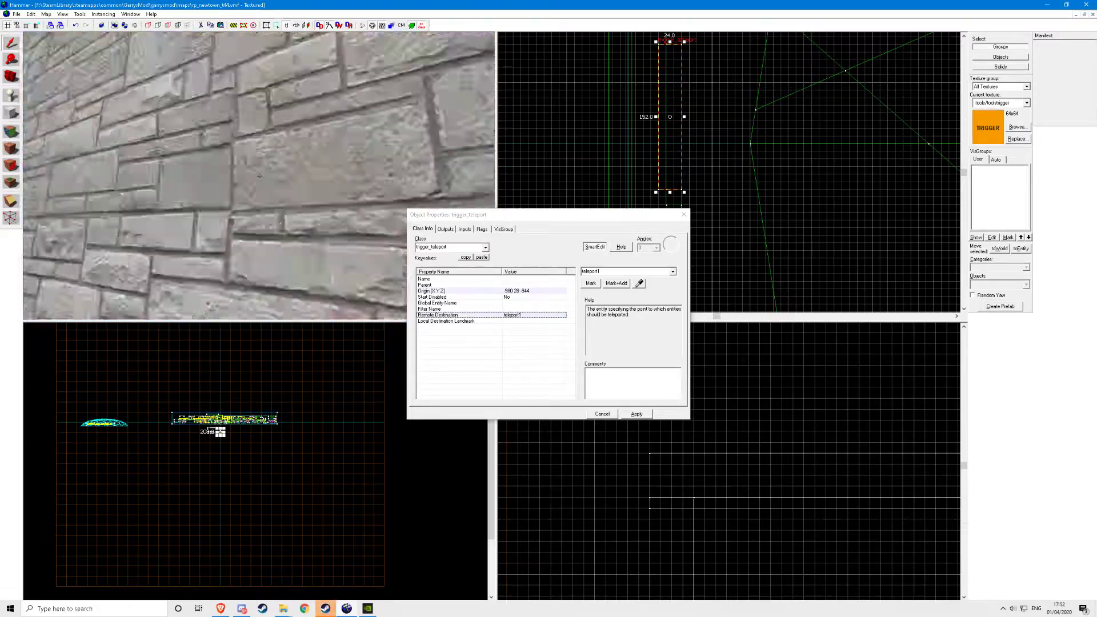
pyautogui.press('w')
pyautogui.press('z')
pyautogui.click(215, 173)
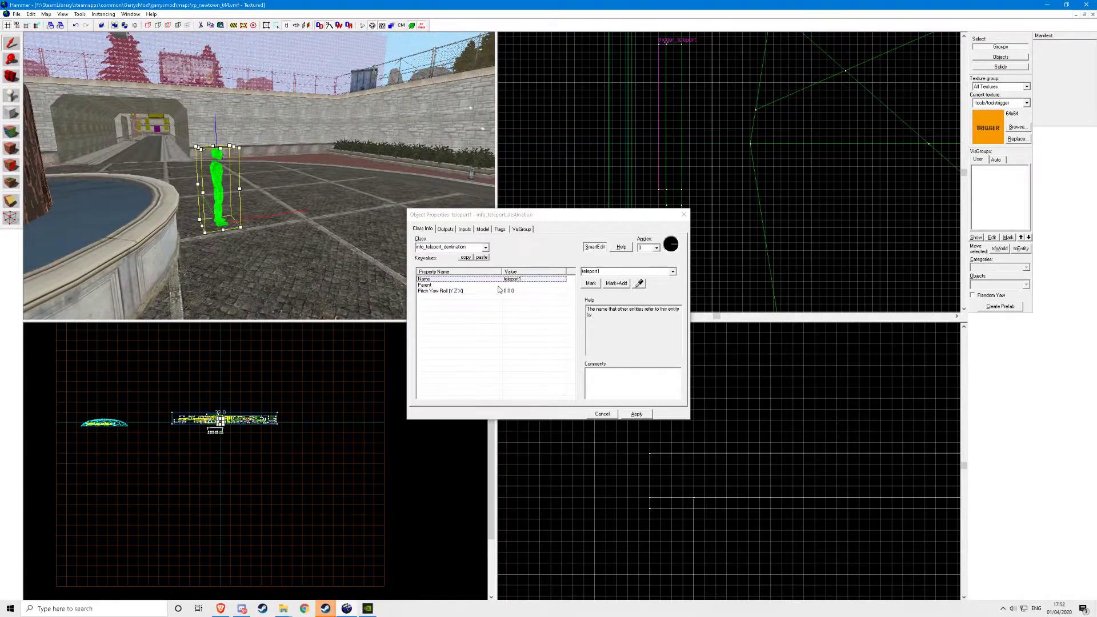
# Place a second info_teleport_destination on the pavement next to the grass corner and name it teleport2
pyautogui.press('z')
pyautogui.press('w')
pyautogui.hotkey('shift', 'e')
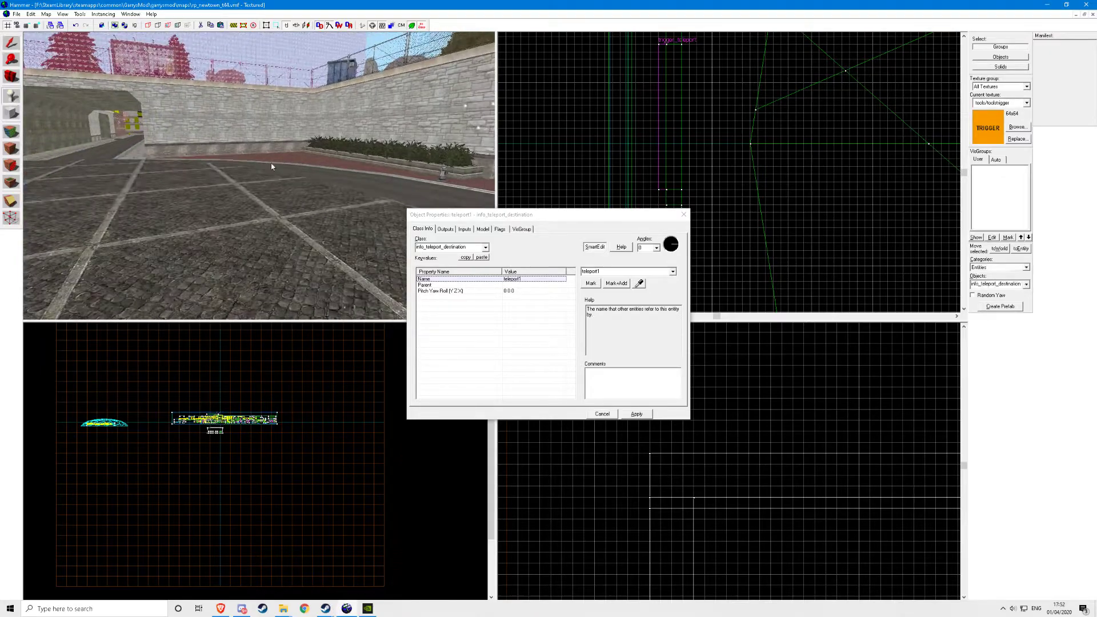
pyautogui.press('w')
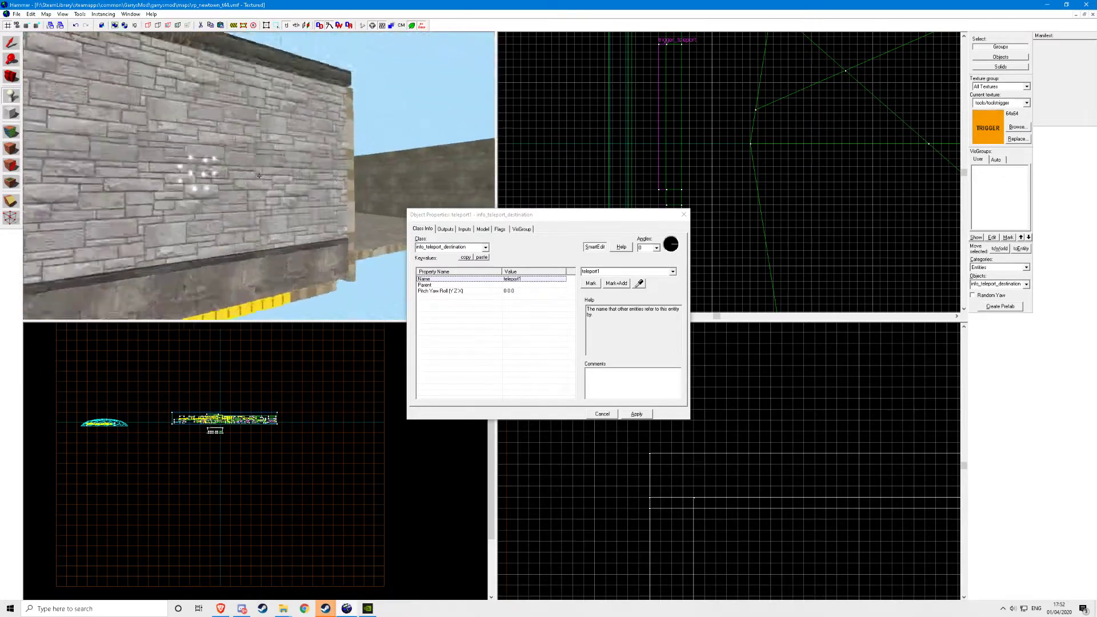
pyautogui.press('w')
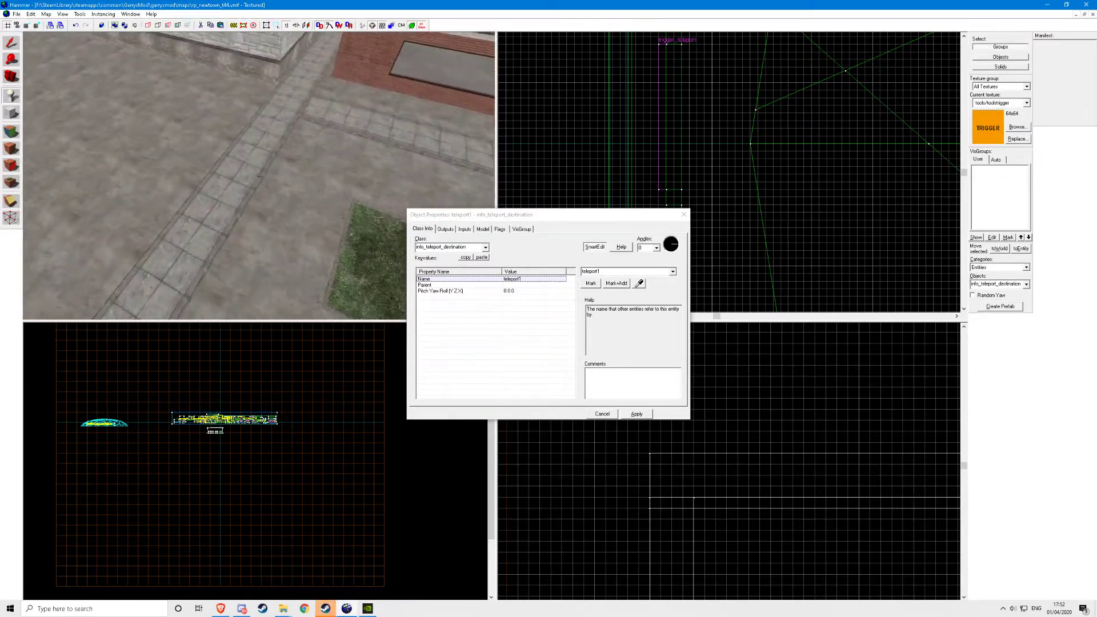
pyautogui.click(259, 176)
pyautogui.press('z')
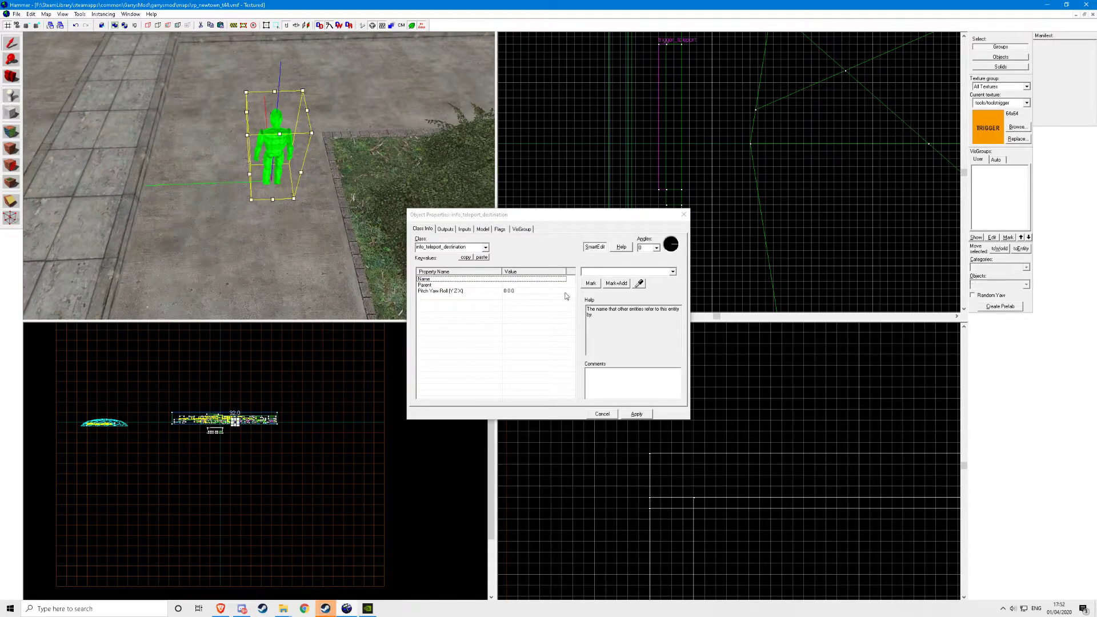
pyautogui.click(560, 269)
pyautogui.write('teleport2')
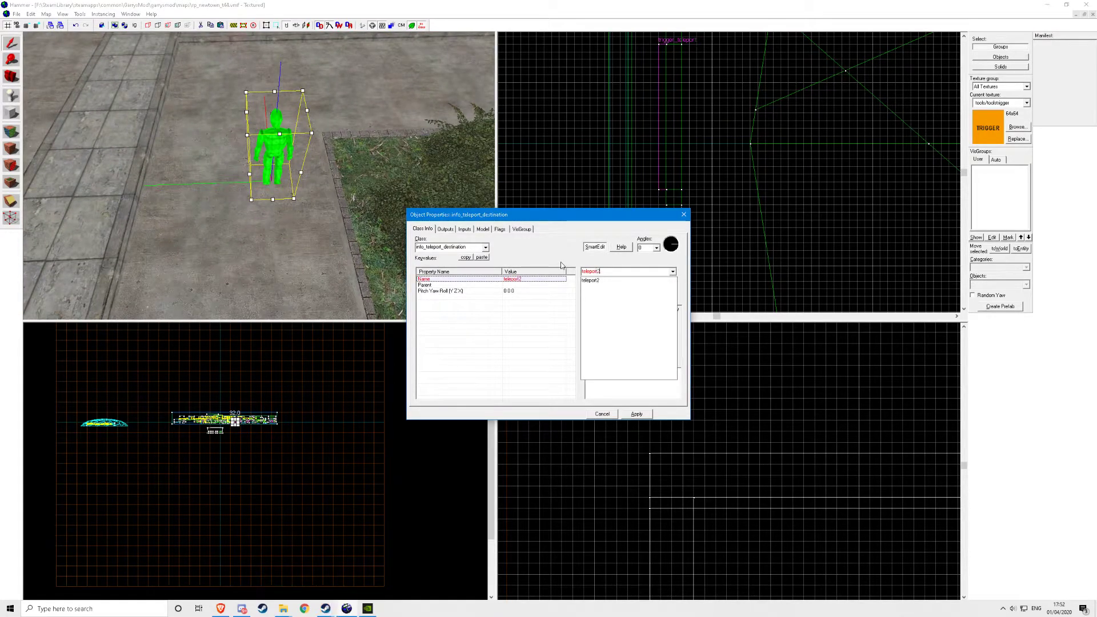
pyautogui.click(645, 413)
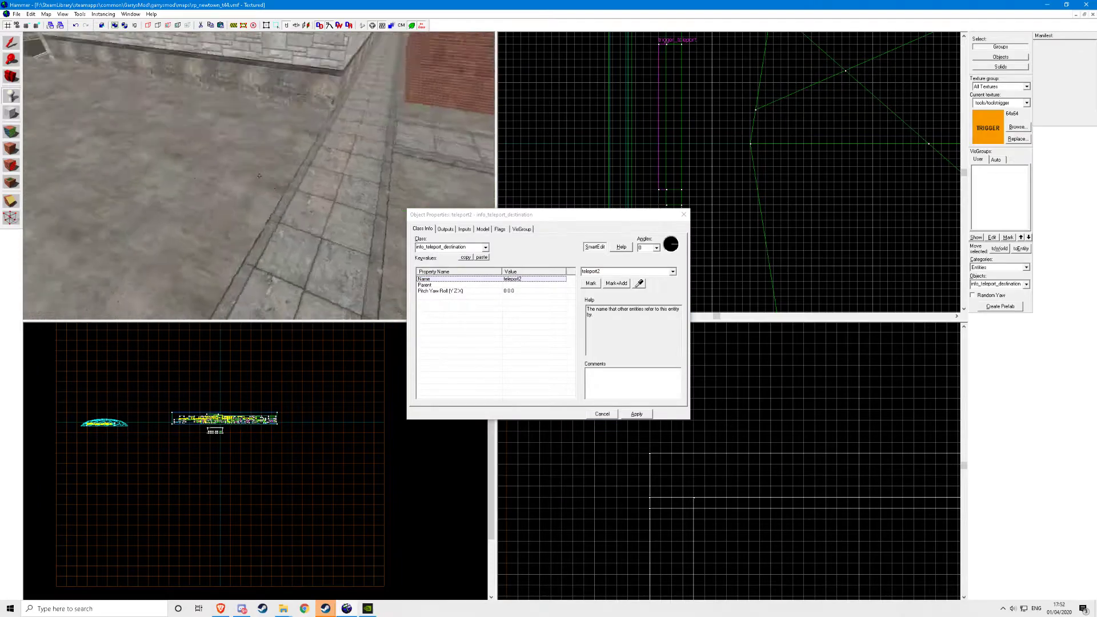
# Place a third info_teleport_destination outside the stone building's wooden double doors and name it teleport3
pyautogui.press('w')
pyautogui.press('w')
pyautogui.press('z')
pyautogui.click(295, 255)
pyautogui.click(589, 272)
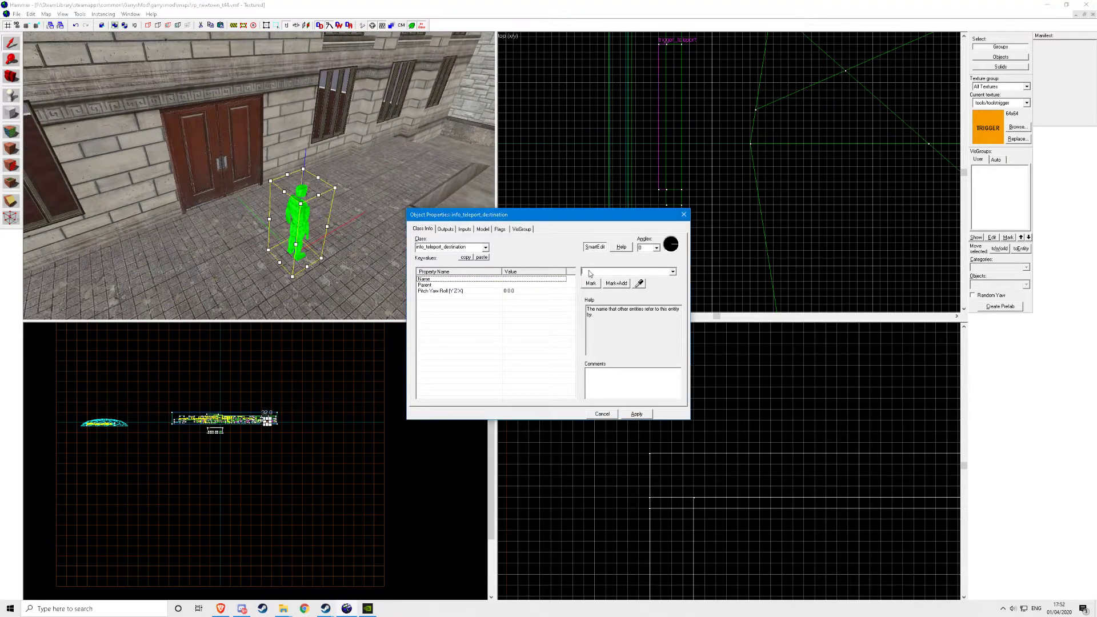
pyautogui.write('teleport3')
pyautogui.press('Return')
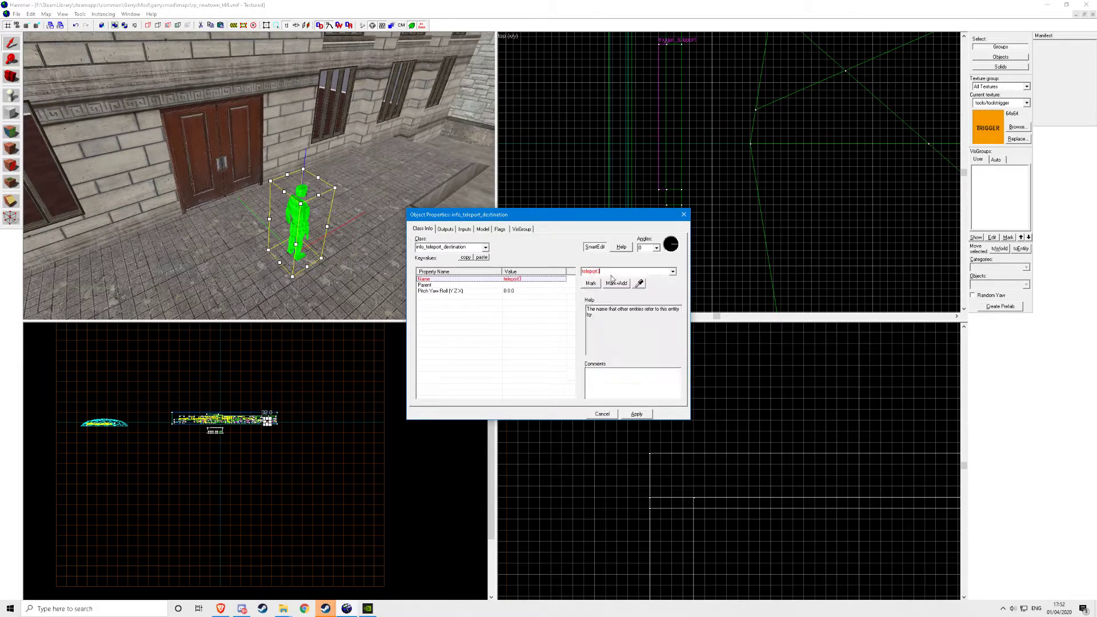
# Place a fourth info_teleport_destination in the square near the tiered fountain and name it teleport4
pyautogui.press('w')
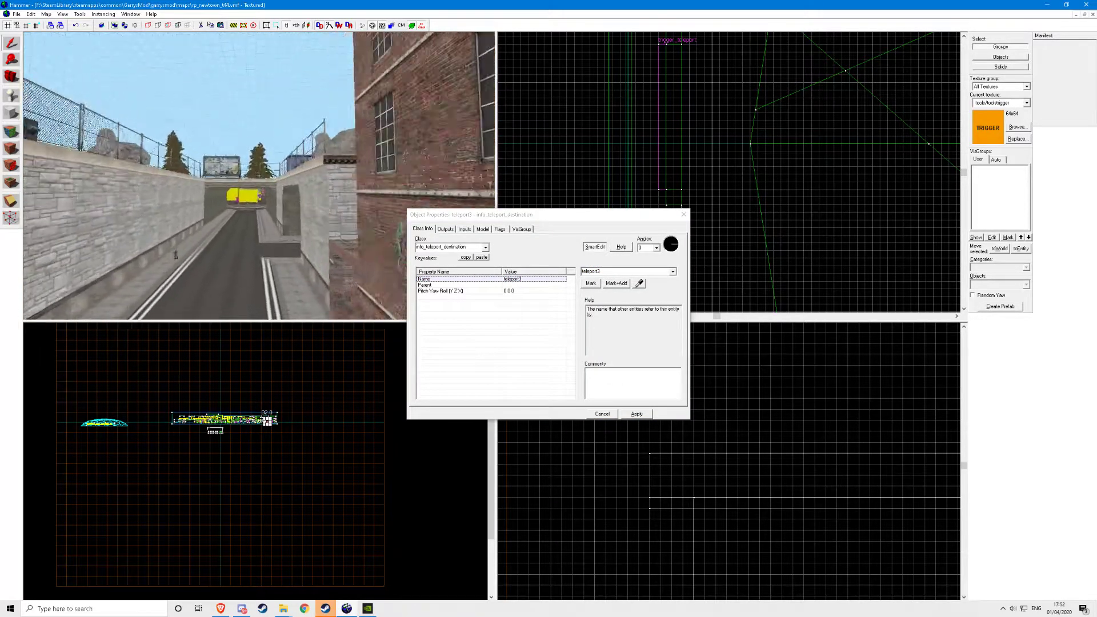
pyautogui.press('z')
pyautogui.press('w')
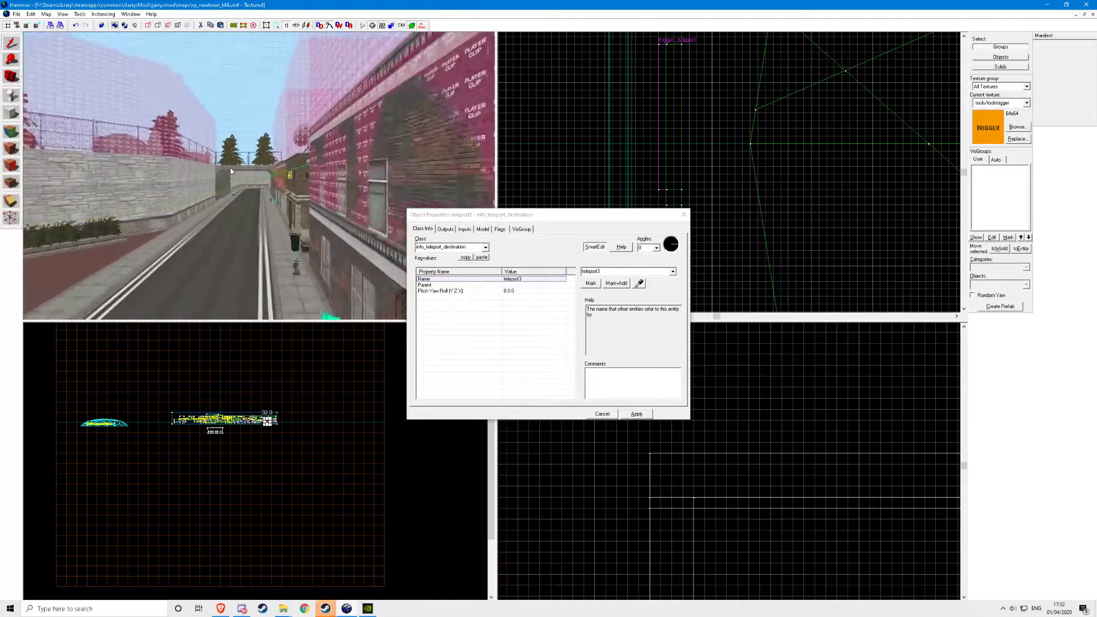
pyautogui.click(12, 97)
pyautogui.press('w')
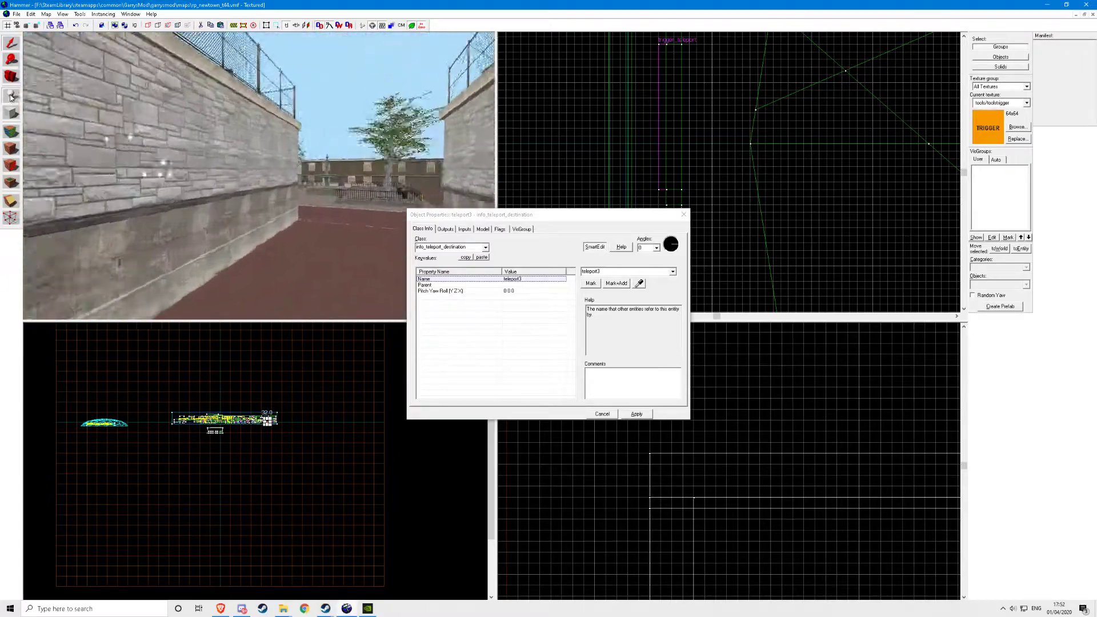
pyautogui.click(287, 309)
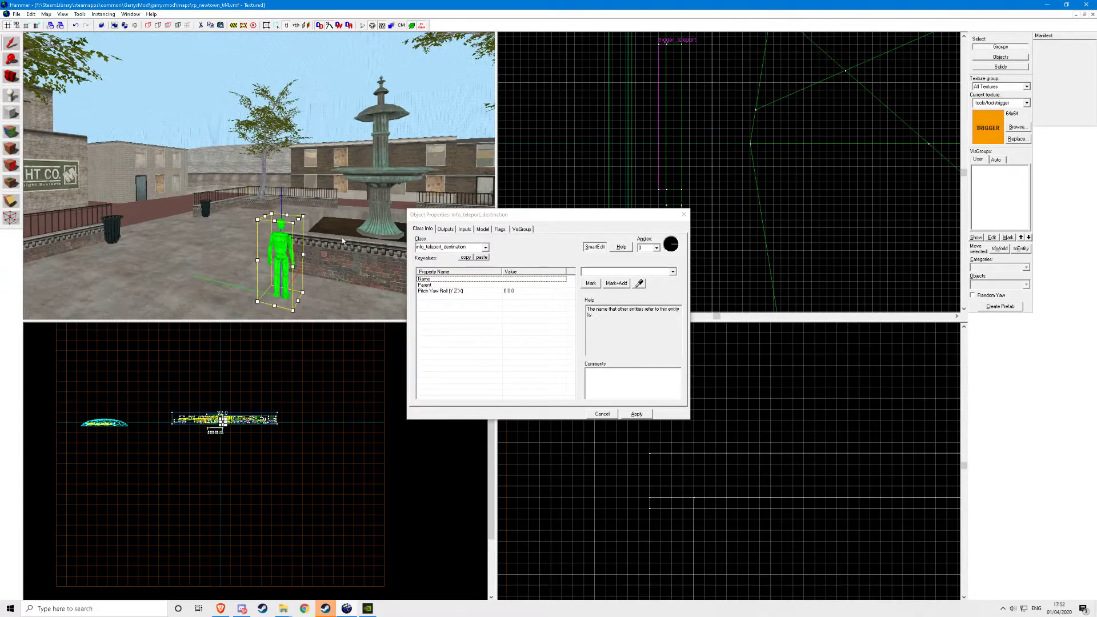
pyautogui.click(629, 272)
pyautogui.write('telepor')
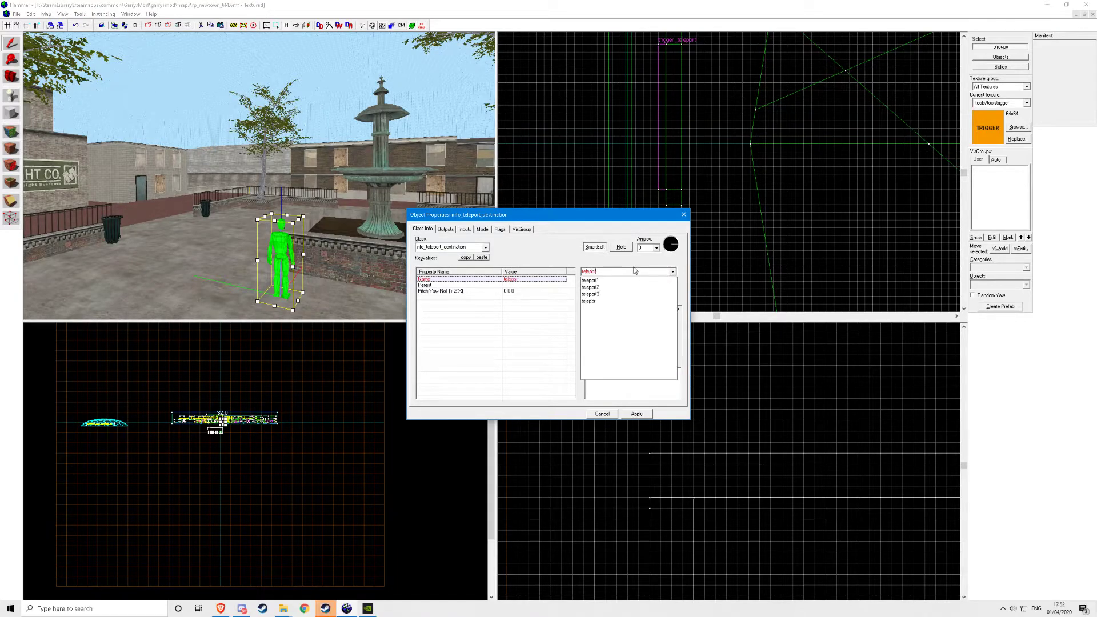
pyautogui.write('t4')
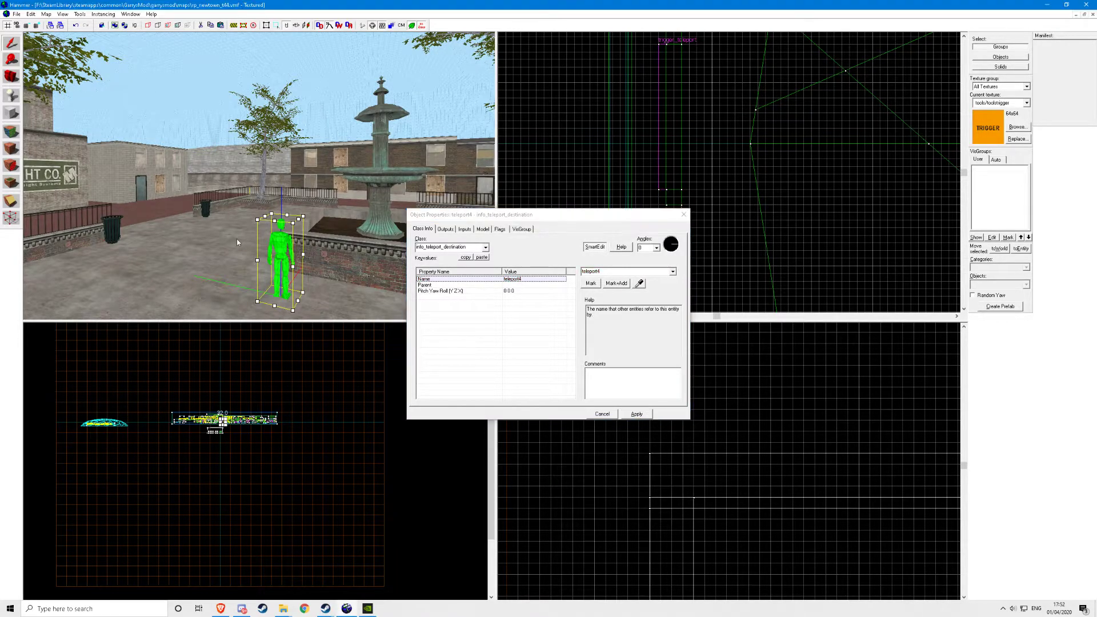
pyautogui.write('zww')
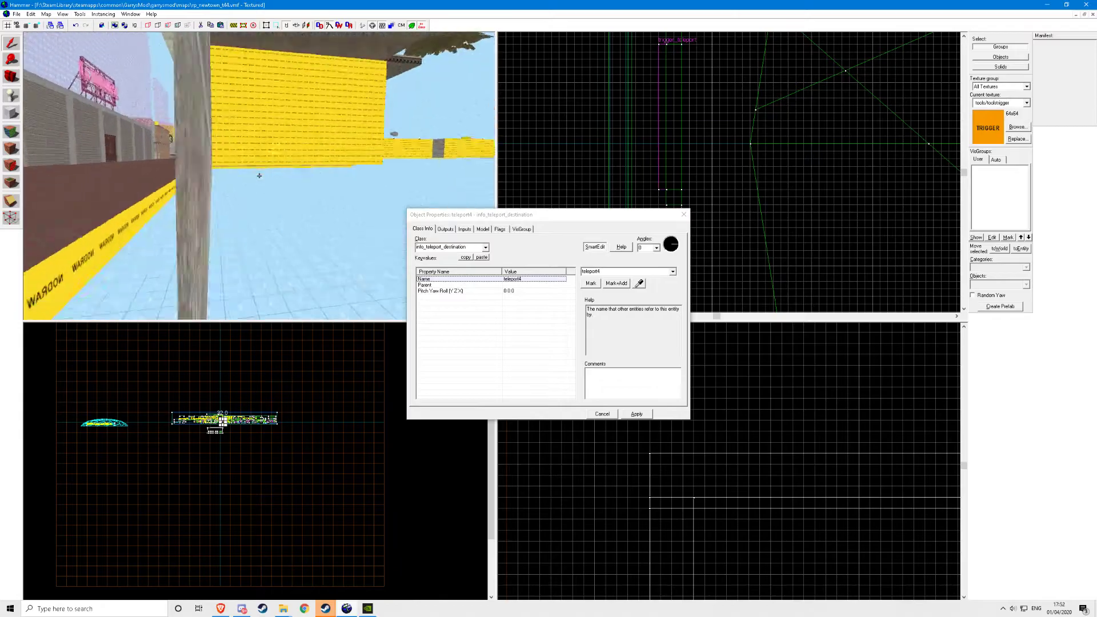
pyautogui.write('w')
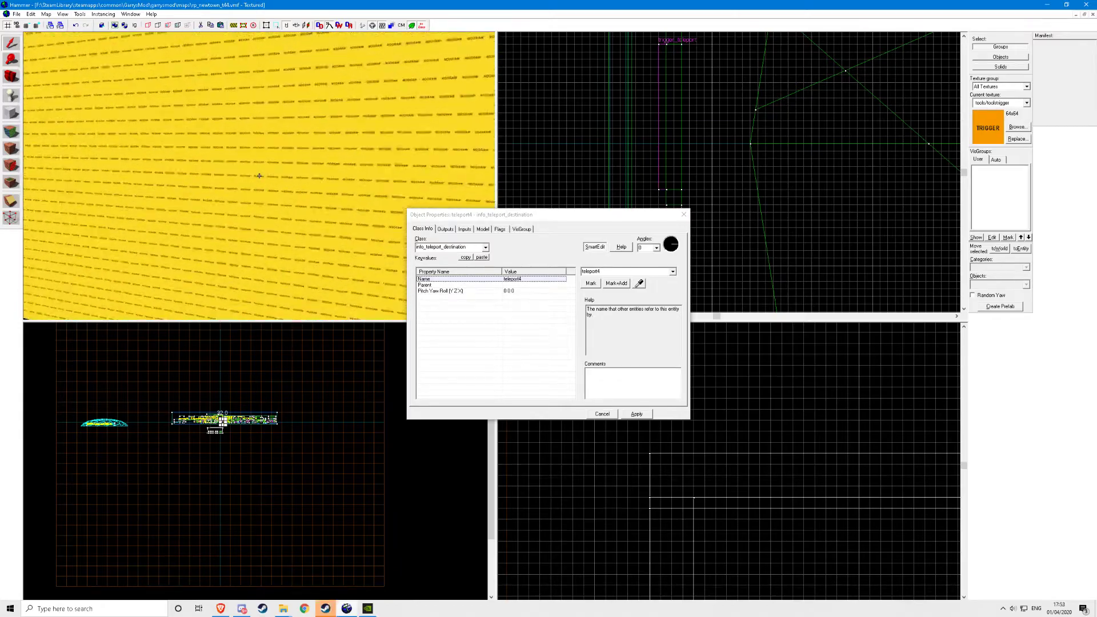
# Check the Remote Destination values of the first, fourth and third doorway triggers in the spawn room
pyautogui.write('z')
pyautogui.moveTo(690, 209); pyautogui.dragTo(690, 208)
pyautogui.press('z')
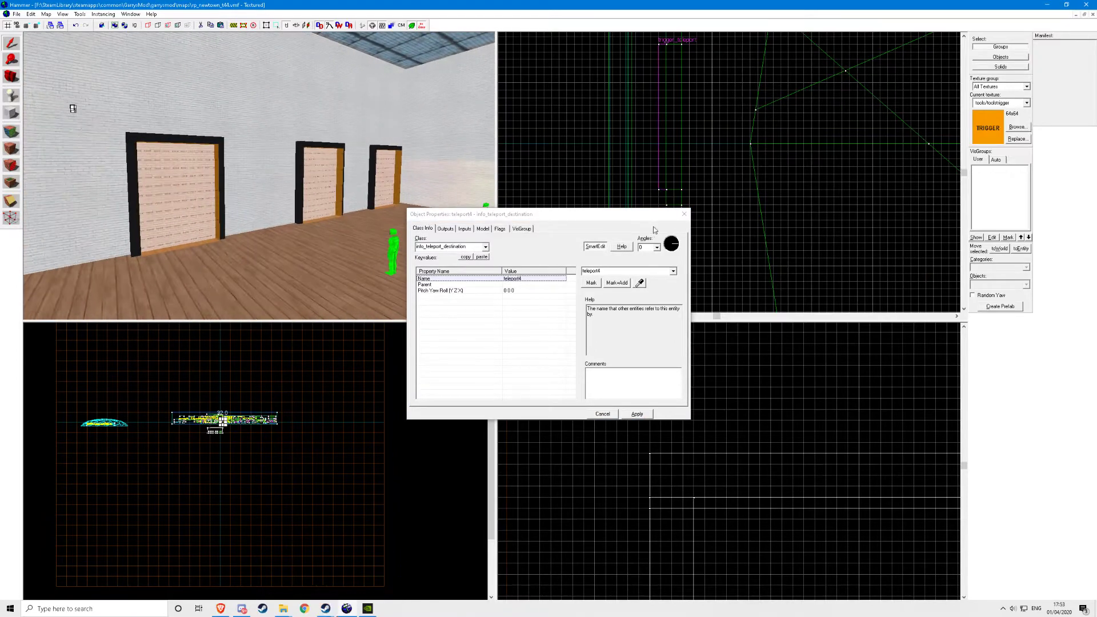
pyautogui.press('Escape')
pyautogui.press('z')
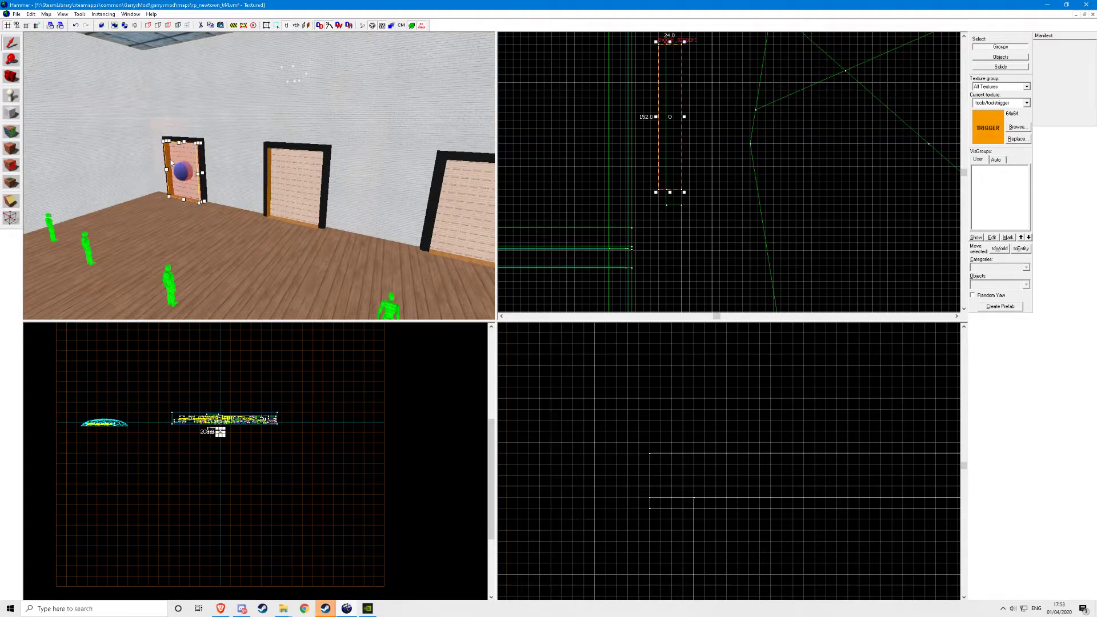
pyautogui.doubleClick(178, 161)
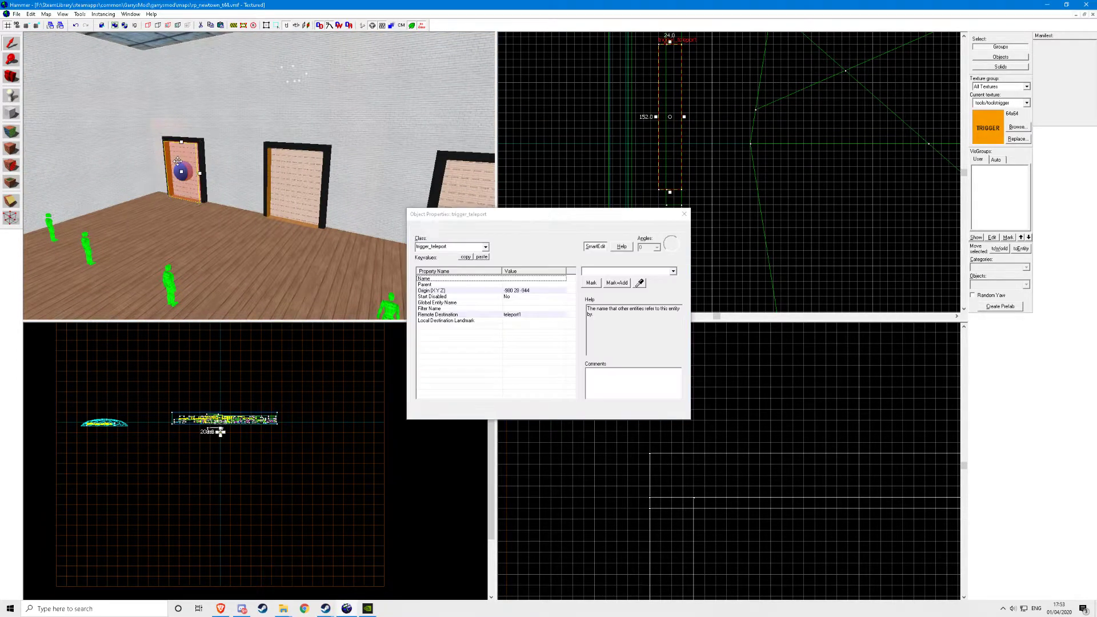
pyautogui.click(522, 315)
pyautogui.click(286, 200)
pyautogui.click(427, 210)
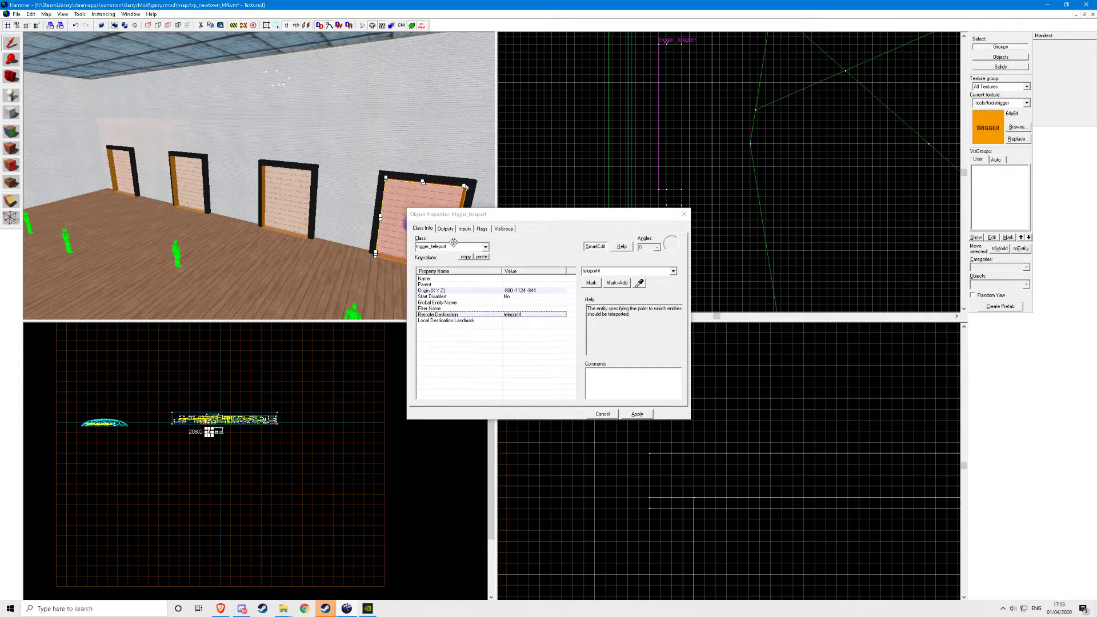
pyautogui.click(291, 200)
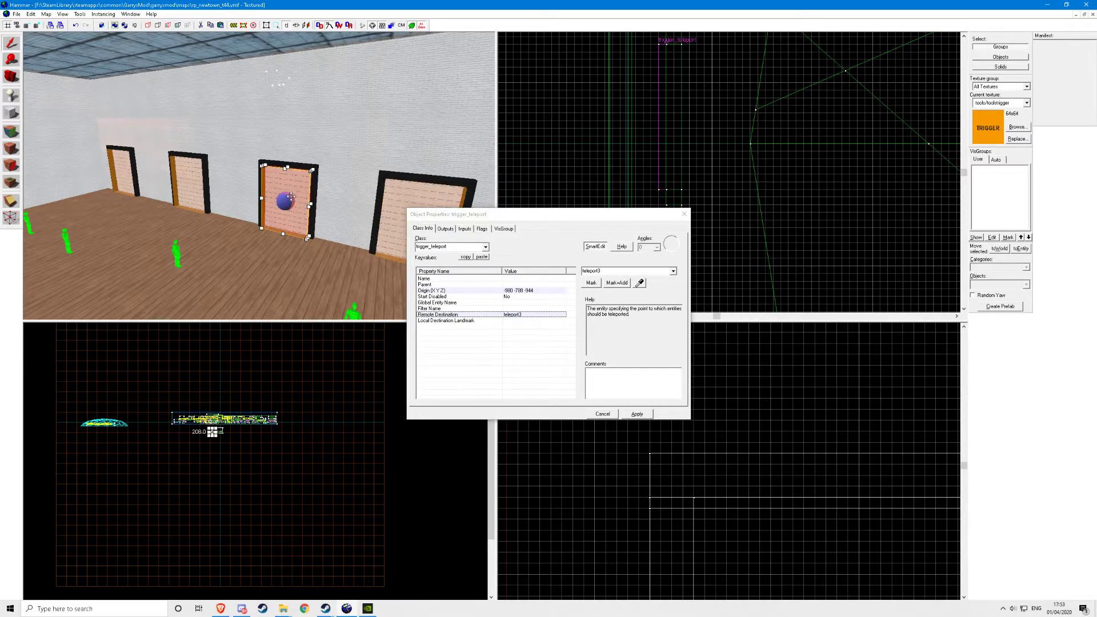
# Set the second doorway trigger's Remote Destination to teleport2, apply it and close the object properties
pyautogui.press('w')
pyautogui.press('a')
pyautogui.press('w')
pyautogui.press('a')
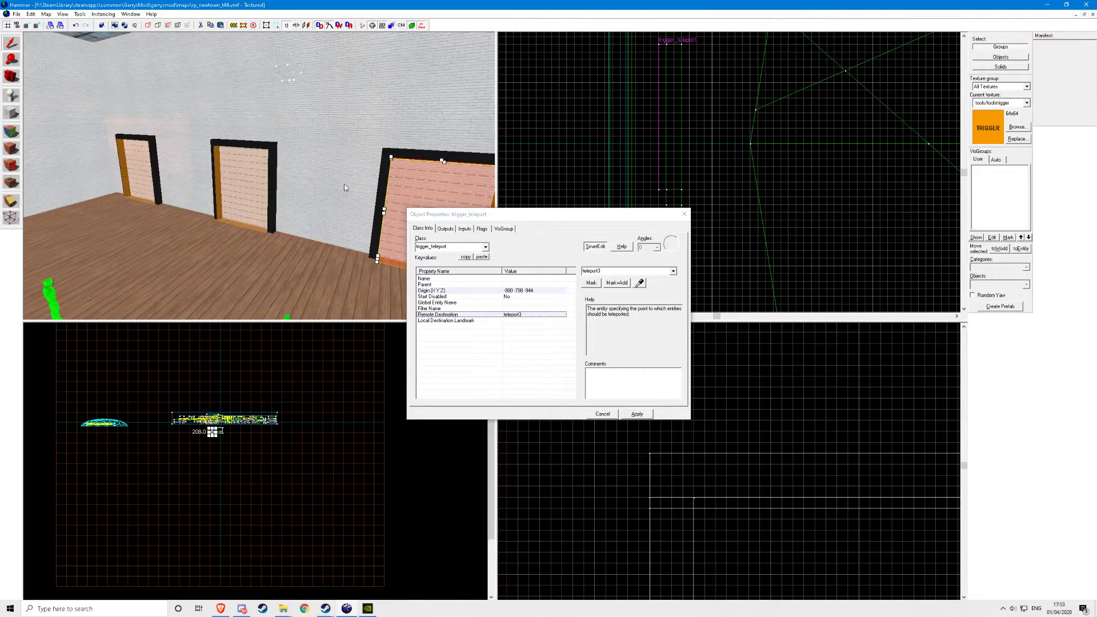
pyautogui.click(257, 181)
pyautogui.click(608, 275)
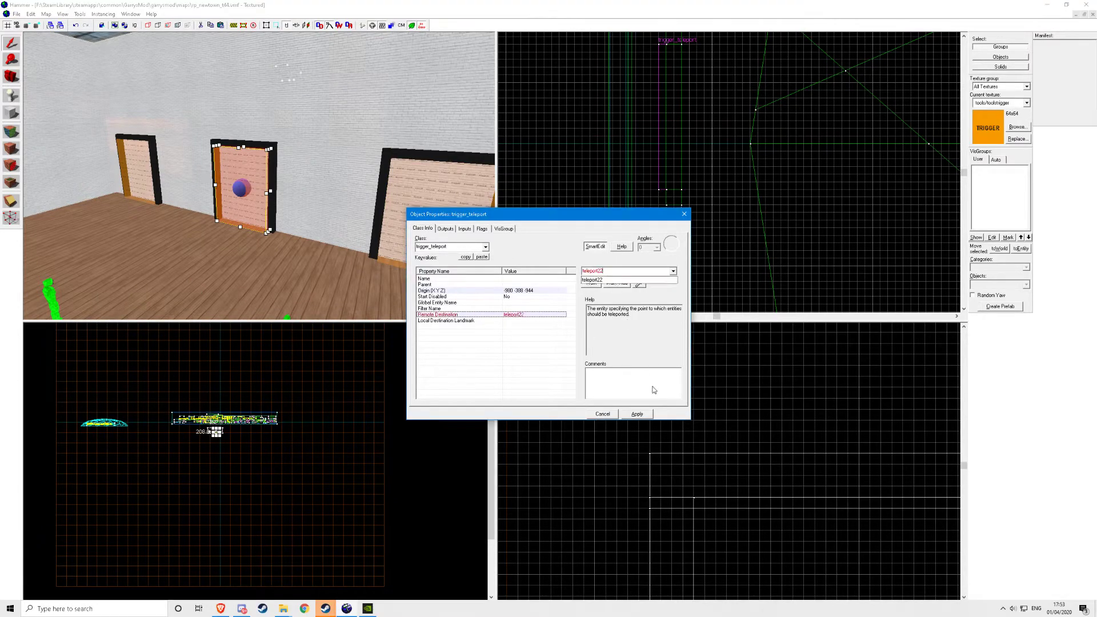
pyautogui.press('a')
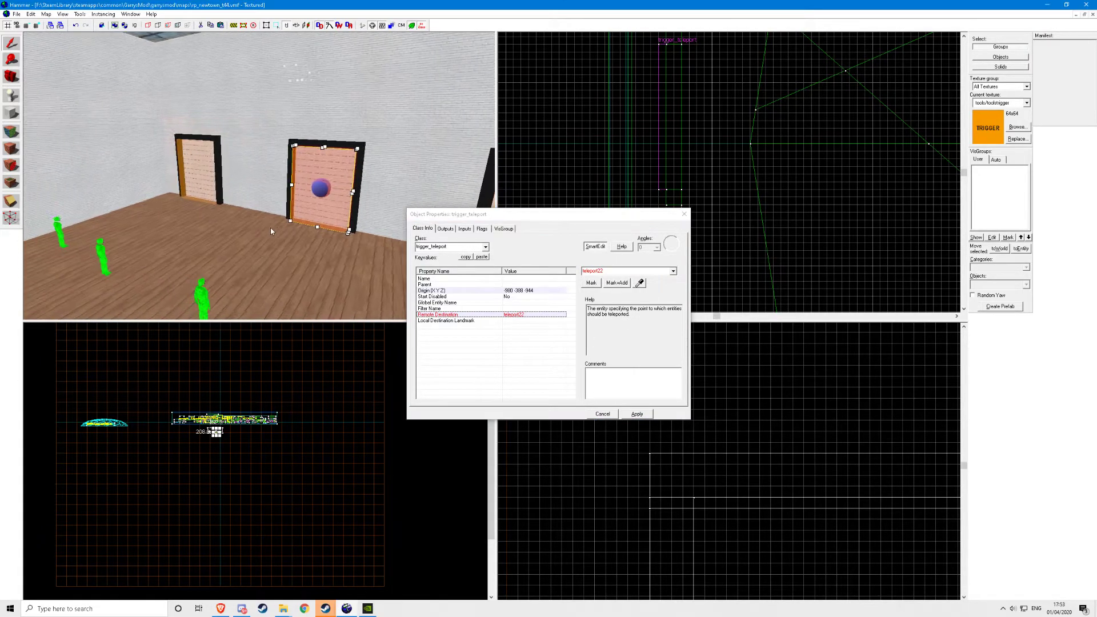
pyautogui.press('z')
pyautogui.press('w')
pyautogui.press('z')
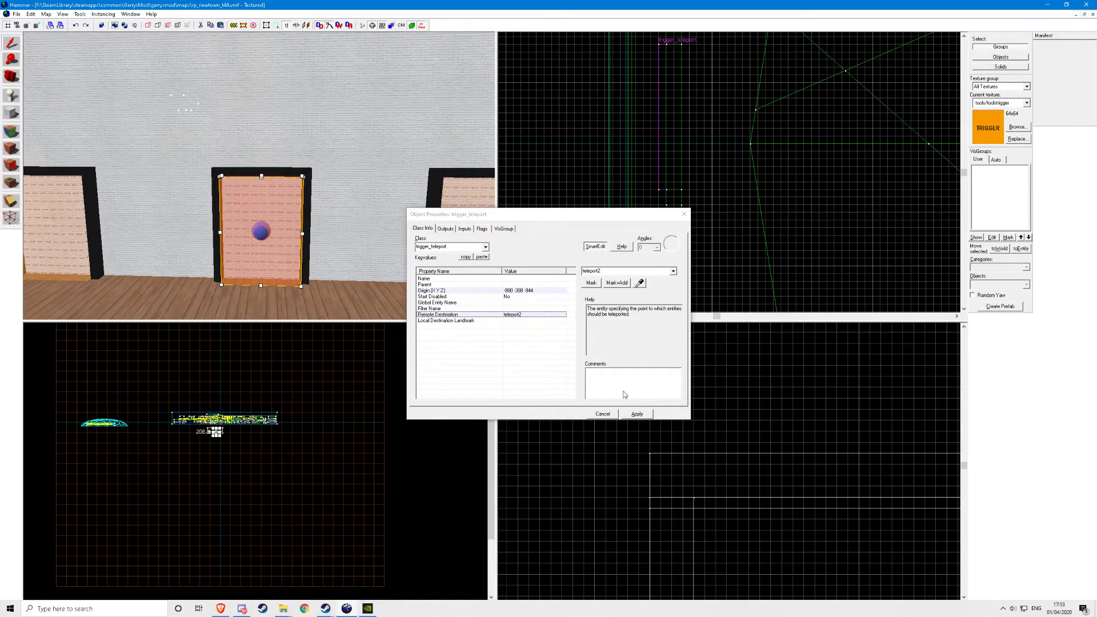
pyautogui.click(619, 401)
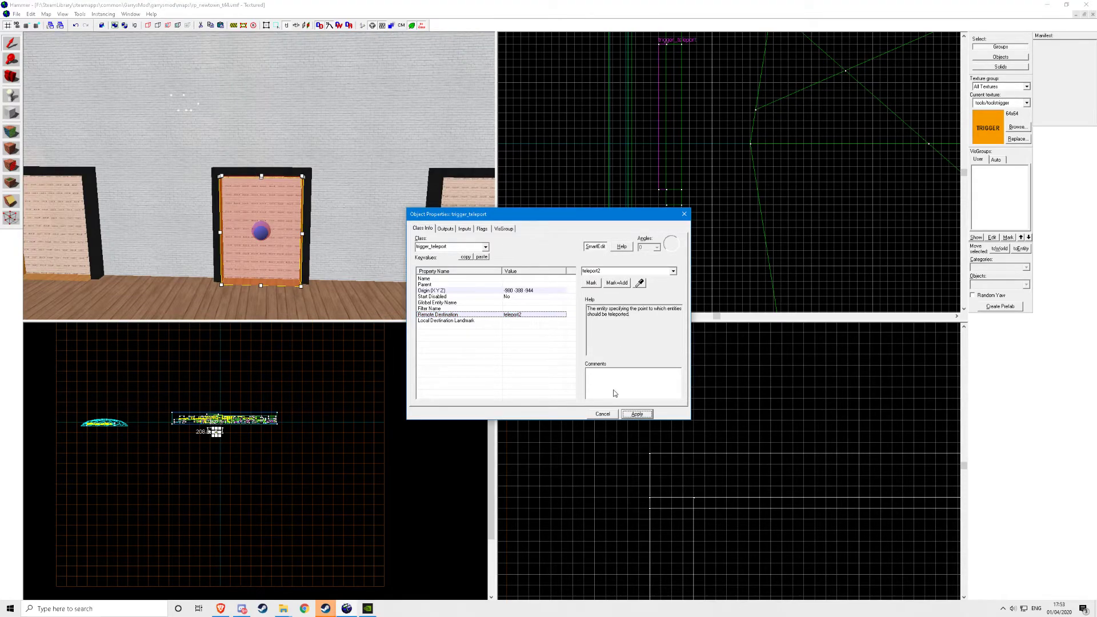
pyautogui.click(683, 214)
# Look over the spawn room and the town's streets and squares where the teleport destinations are placed
pyautogui.press('z')
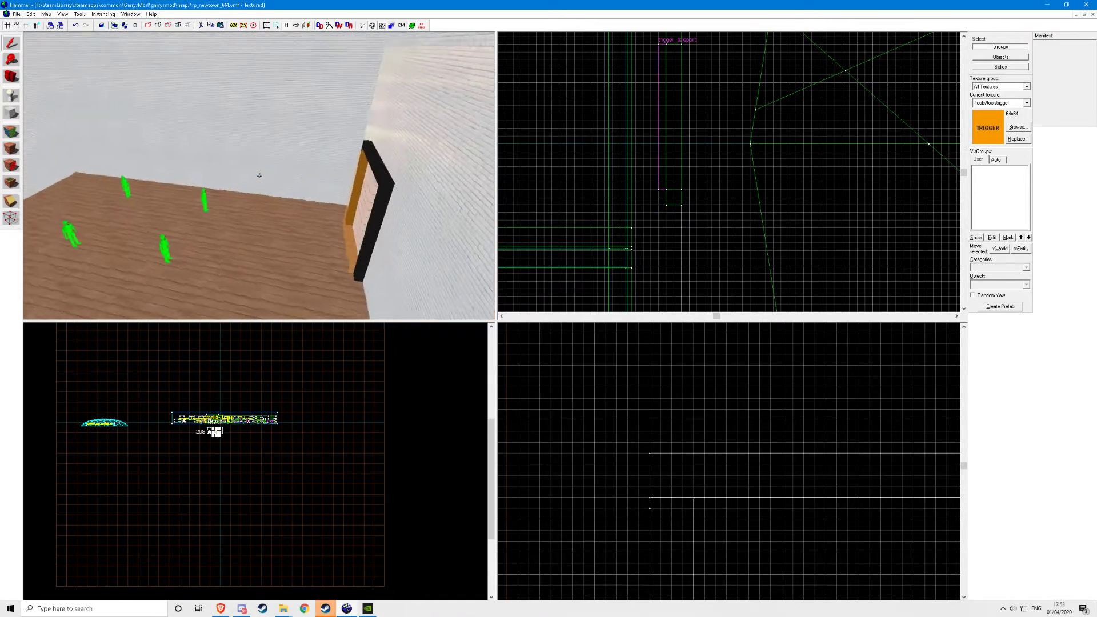
pyautogui.press('w')
pyautogui.click(259, 175)
pyautogui.press('w')
pyautogui.press('w')
pyautogui.press('w')
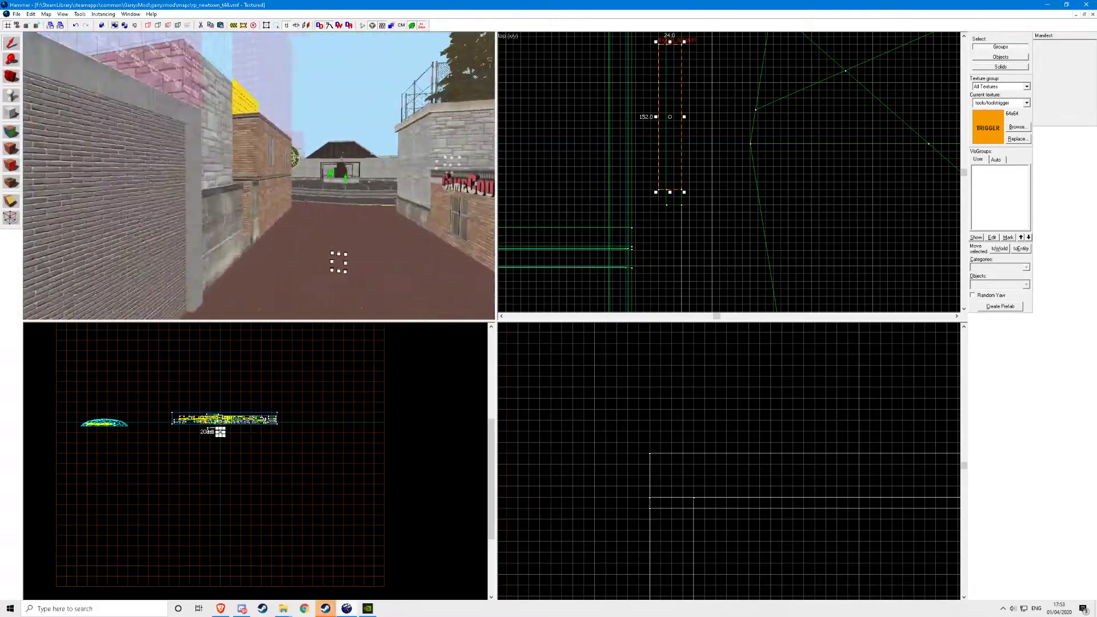
pyautogui.press('w')
pyautogui.click(259, 176)
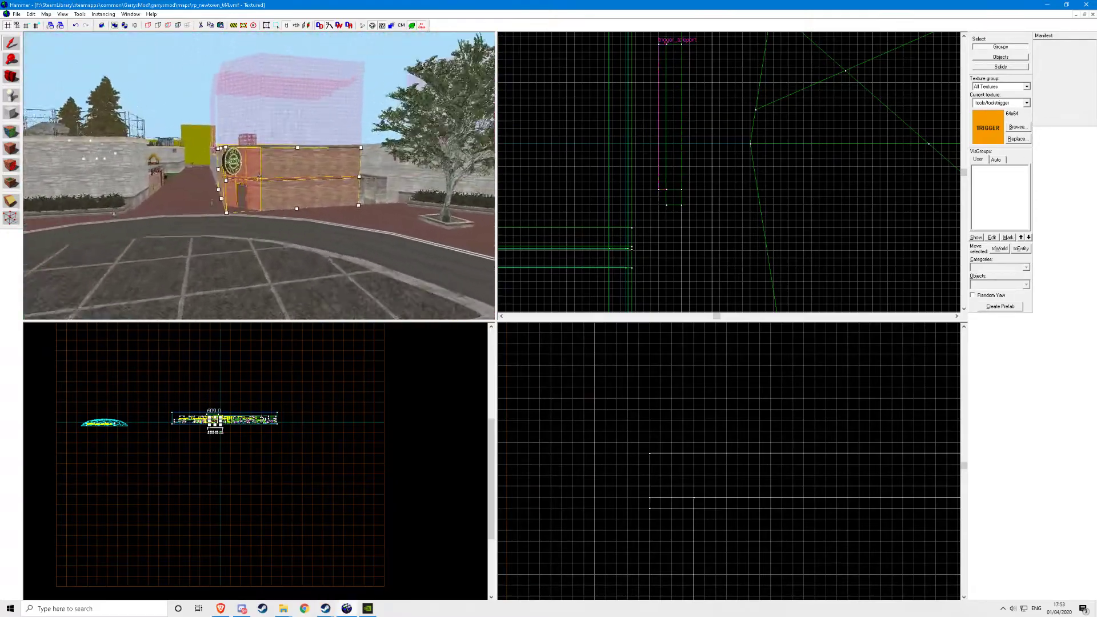
pyautogui.press('s')
pyautogui.click(259, 176)
pyautogui.press('w')
pyautogui.click(259, 175)
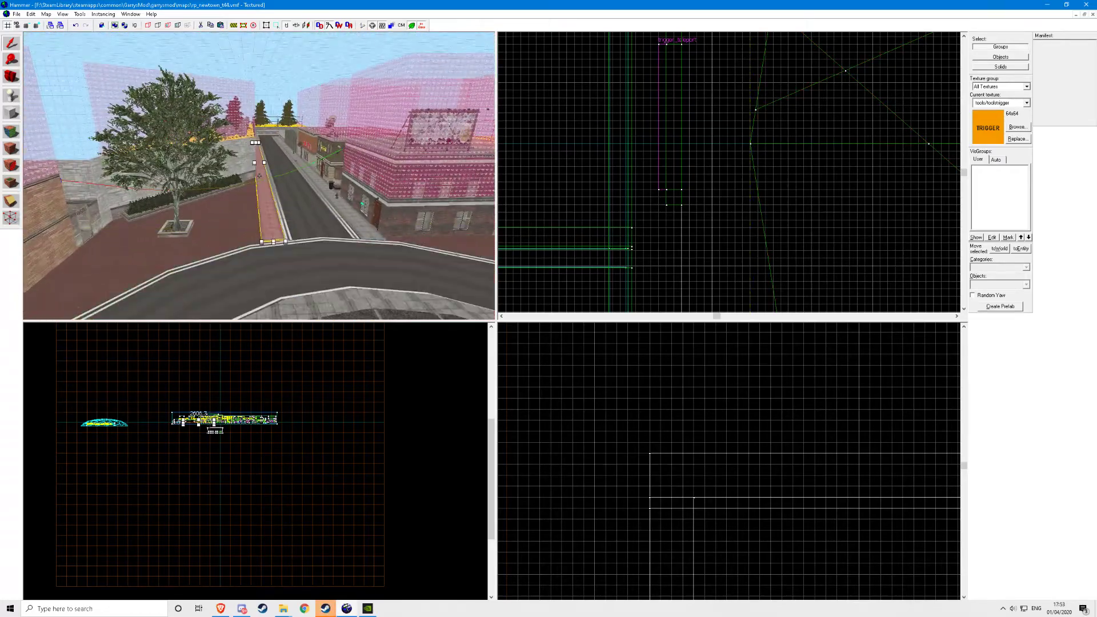
pyautogui.press('w')
# Switch to Discord and copy the Down server's invite link from the general channel
pyautogui.hotkey('alt', 'Tab')
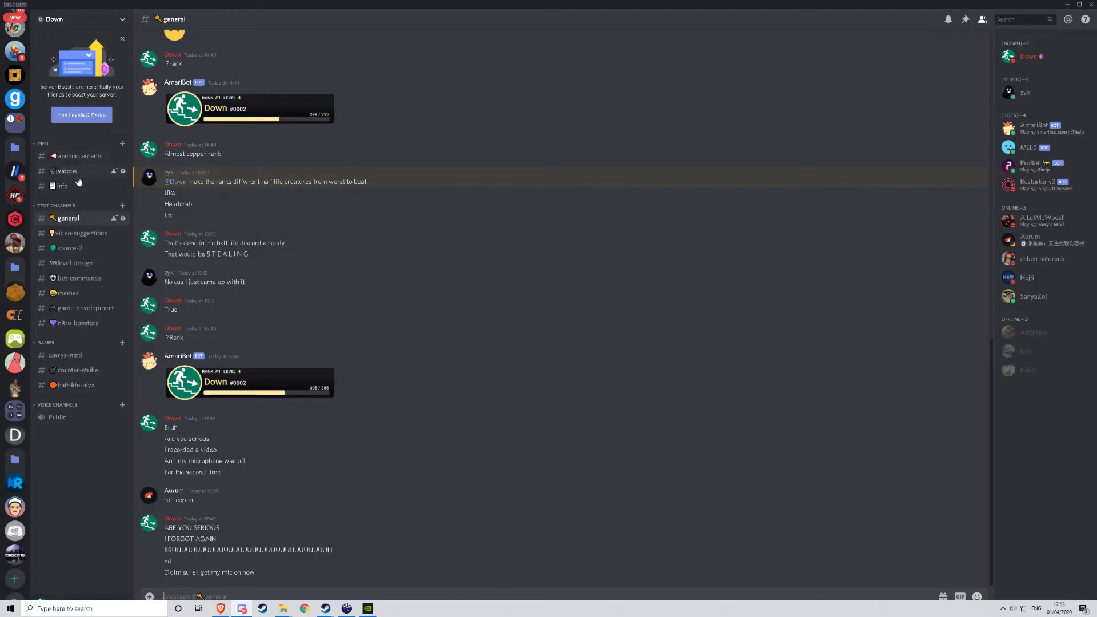
pyautogui.click(114, 219)
pyautogui.click(550, 388)
pyautogui.click(504, 273)
pyautogui.click(480, 374)
pyautogui.click(581, 382)
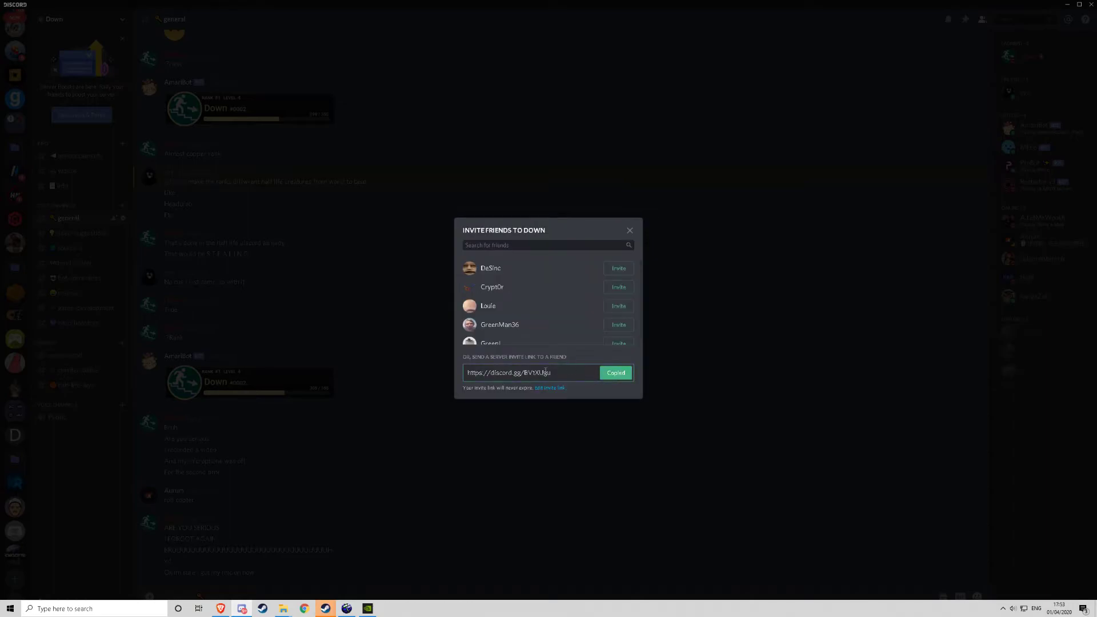
pyautogui.click(656, 354)
# Enter the copied invite link in a server join request and dismiss it without joining
pyautogui.click(15, 579)
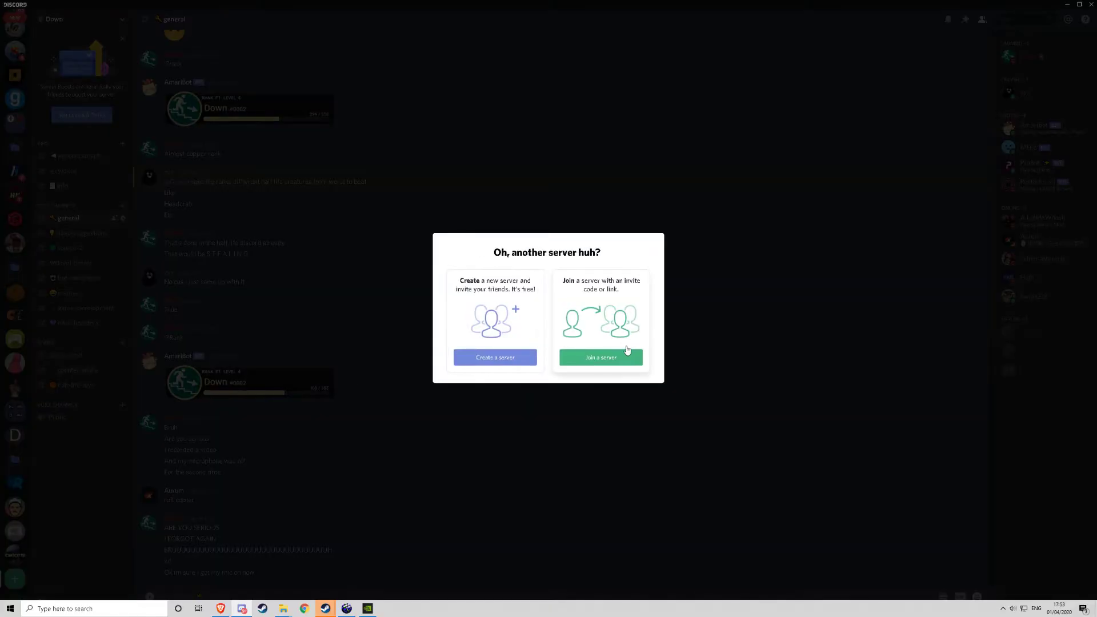
pyautogui.click(586, 359)
pyautogui.write('https://discord.gg/BVtXUgu')
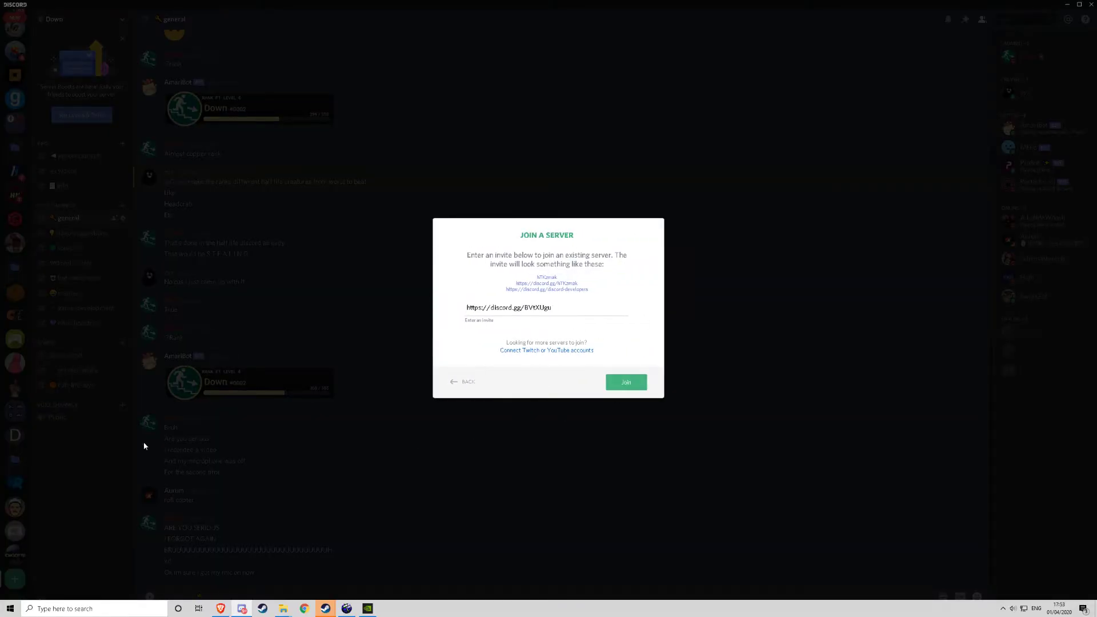
pyautogui.click(192, 452)
# Review the Teleportation Hub Tutorial suggestion and its reactions in the video-suggestions channel, and return to general
pyautogui.click(65, 239)
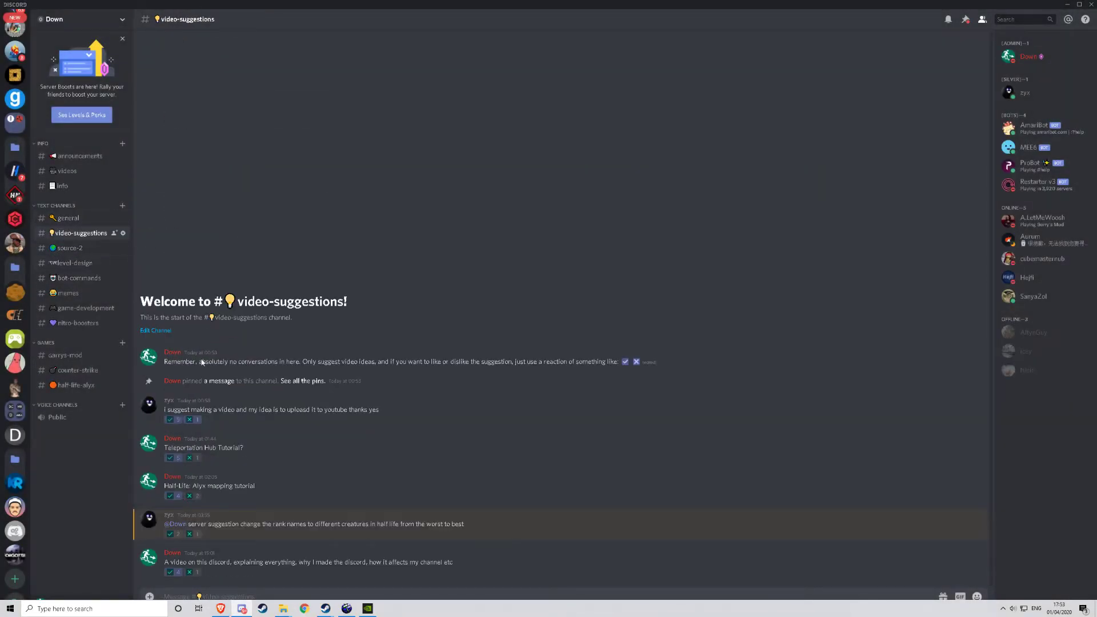
pyautogui.moveTo(263, 454); pyautogui.dragTo(155, 450)
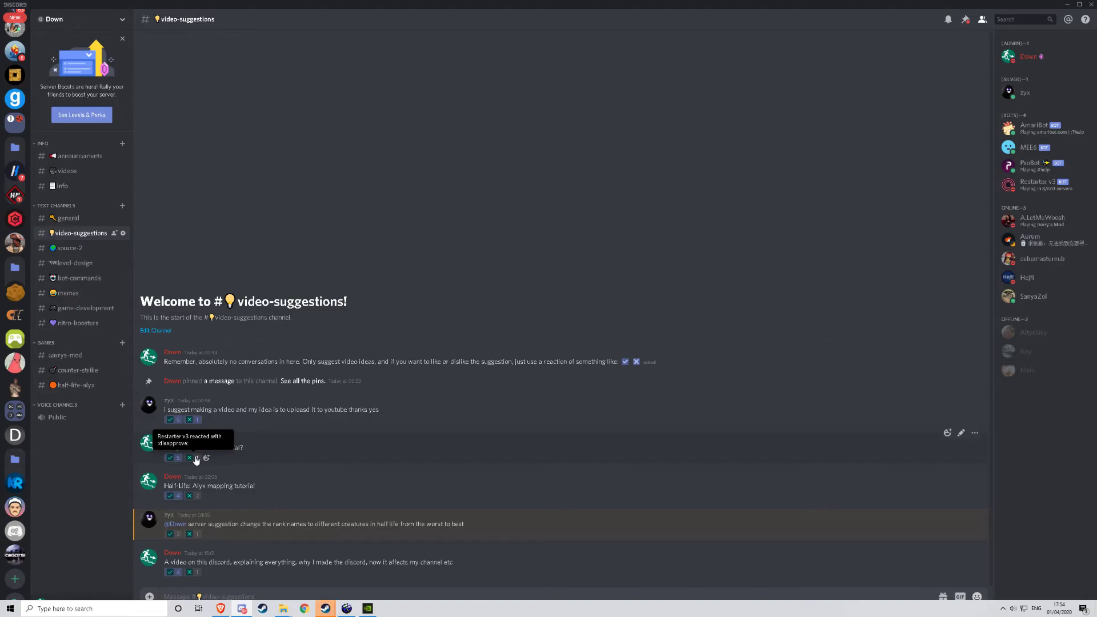
pyautogui.moveTo(221, 449); pyautogui.dragTo(122, 451)
pyautogui.click(289, 459)
pyautogui.click(80, 220)
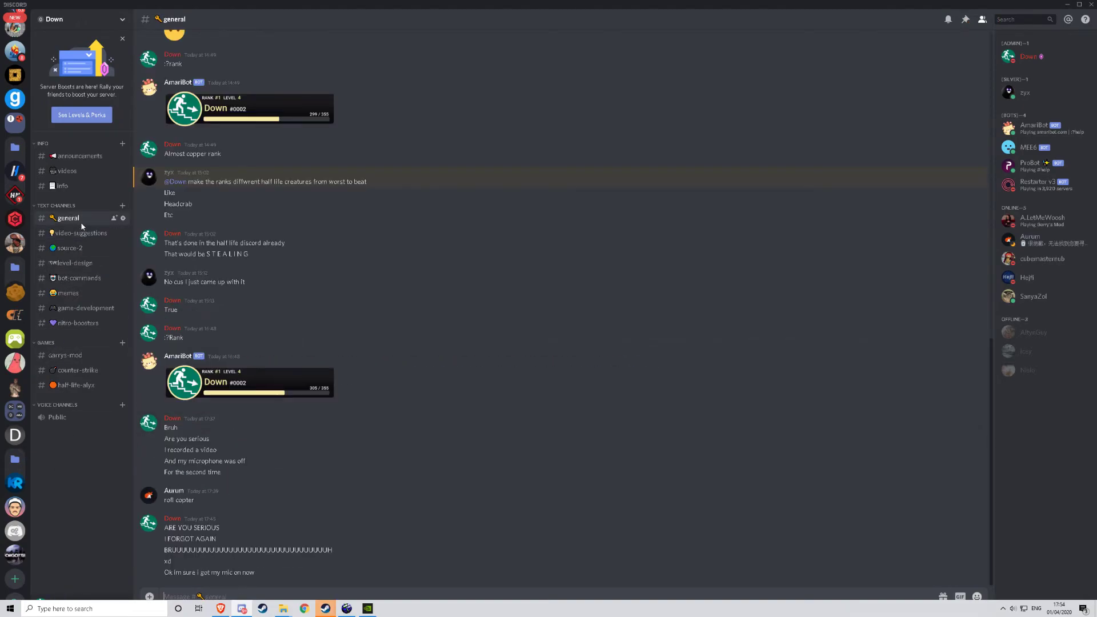
pyautogui.scroll(-10, 2, 245)
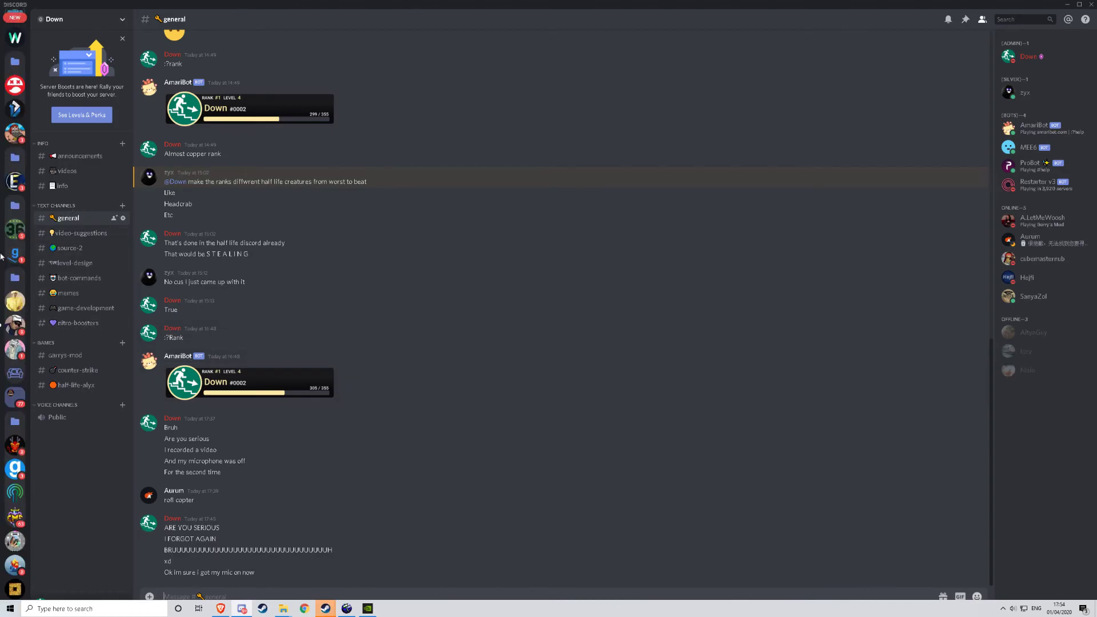
pyautogui.scroll(4, 4, 276)
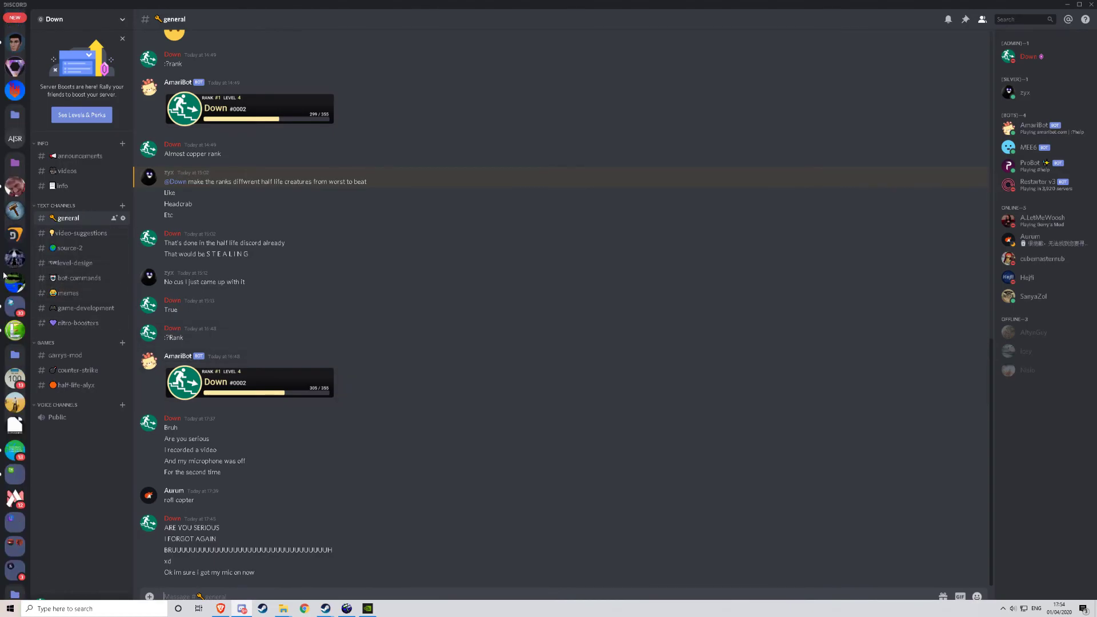